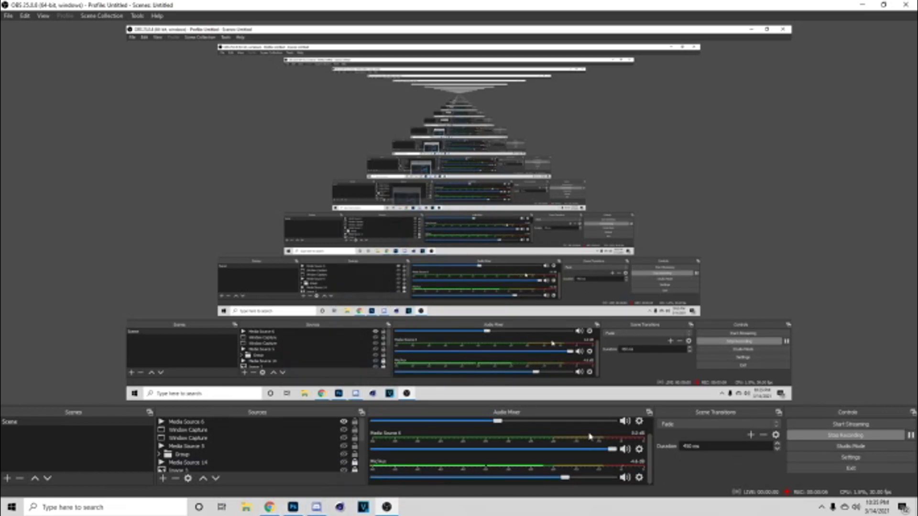
Step: Expand the Group source and toggle the visibility of the group and its media sources to preview the animated overlay
click(311, 445)
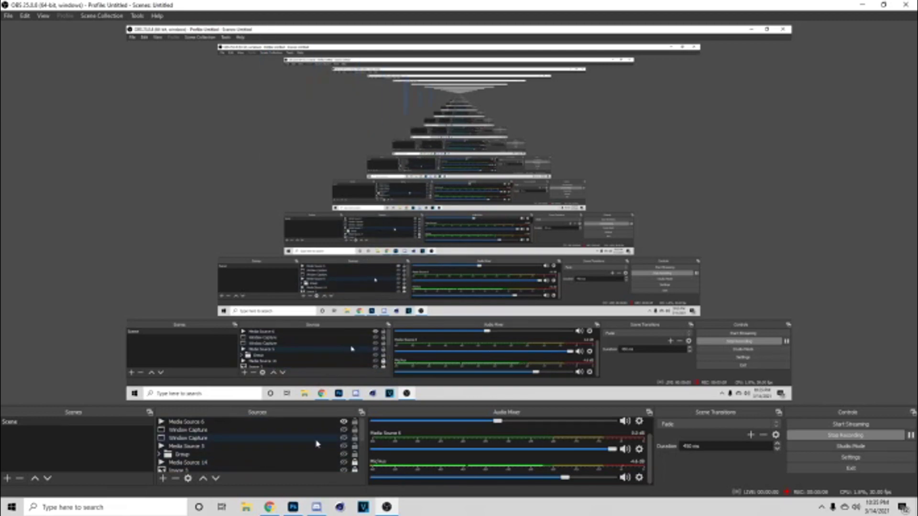
scroll(212, 450, down, 1)
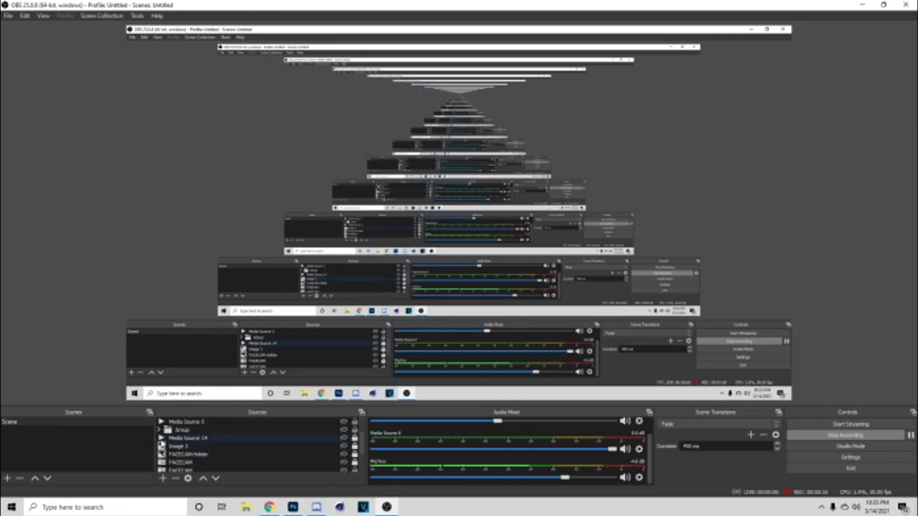
click(160, 430)
click(348, 440)
click(343, 431)
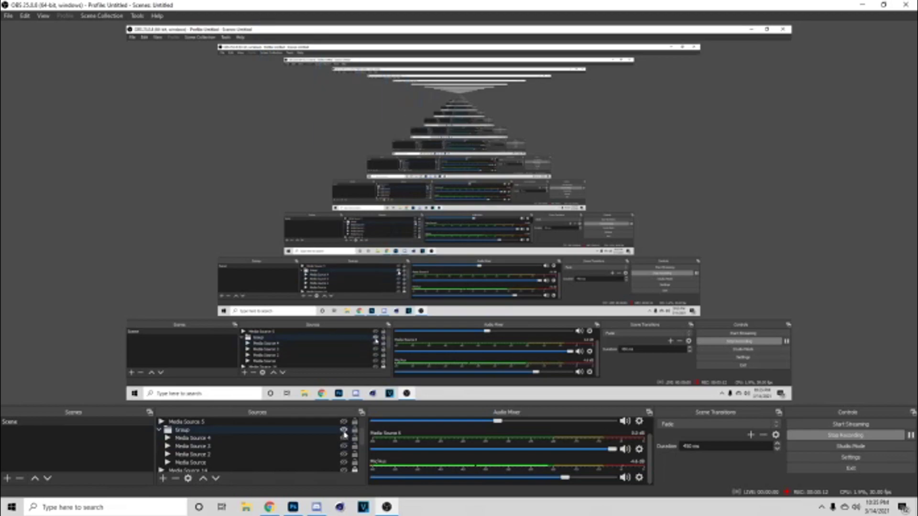
click(342, 440)
click(343, 431)
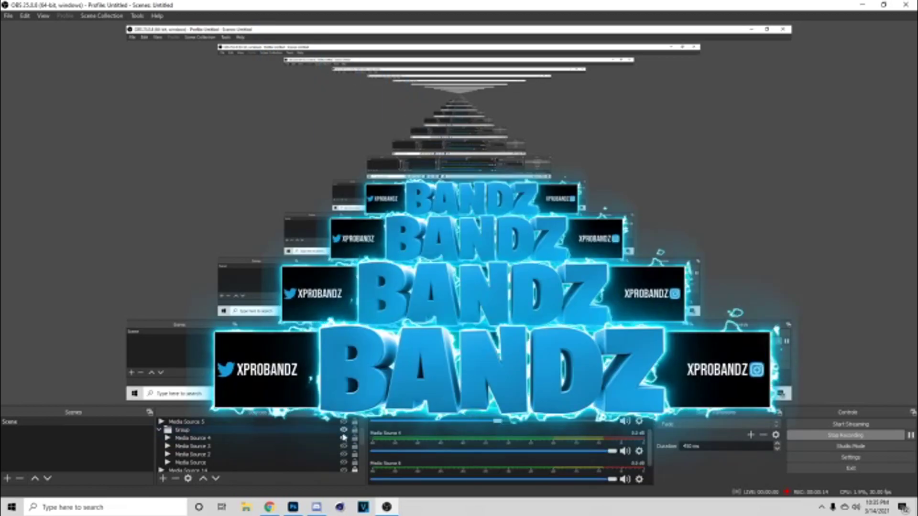
click(343, 439)
click(345, 447)
click(345, 447)
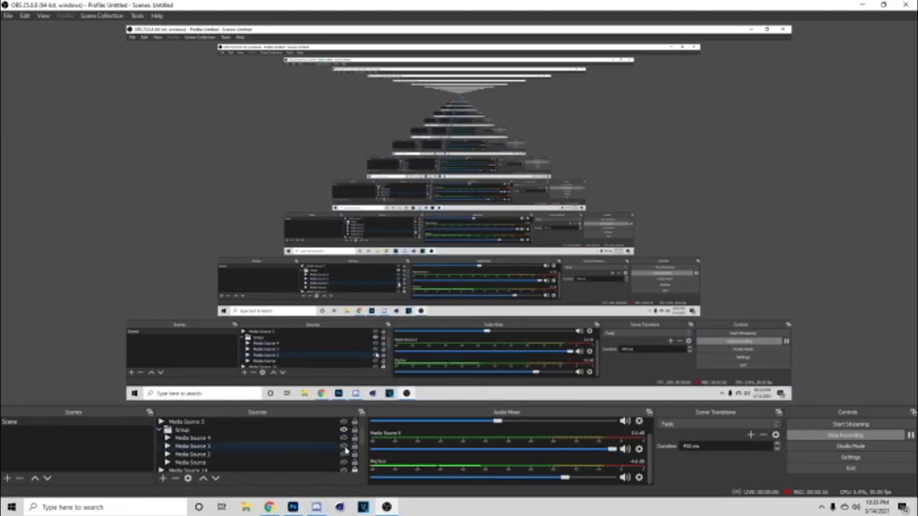
click(343, 449)
click(343, 455)
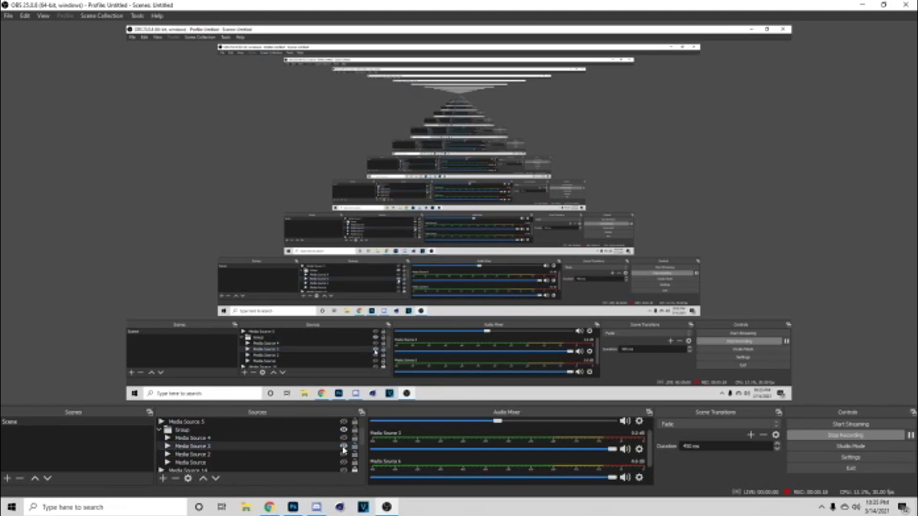
click(344, 430)
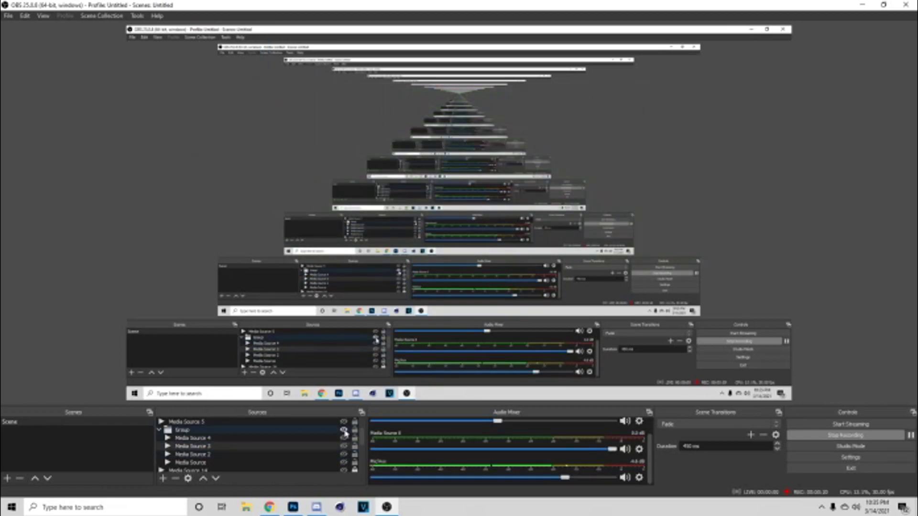
Step: Switch to Cinema 4D, dismiss the participation program window and open the GOAT_DXNQES_LIGHTROOM scene from the Lightrooms folder
click(340, 507)
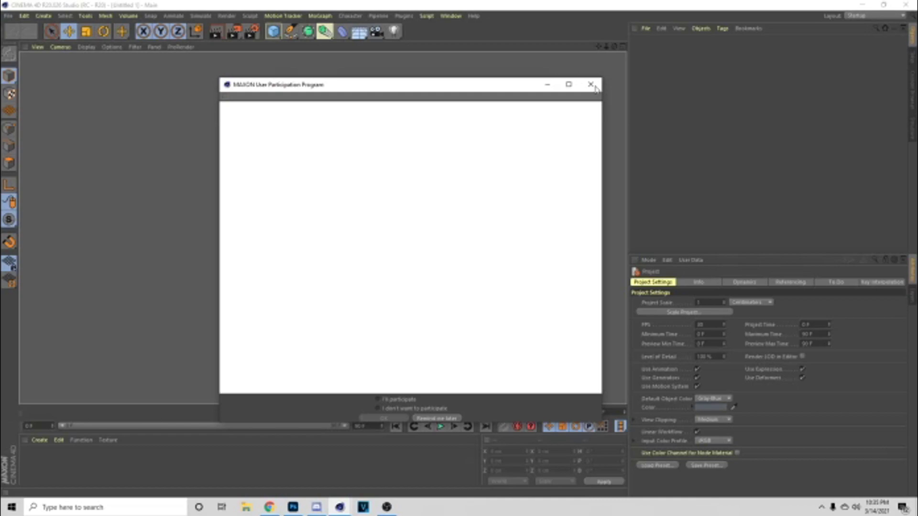
click(591, 85)
click(8, 15)
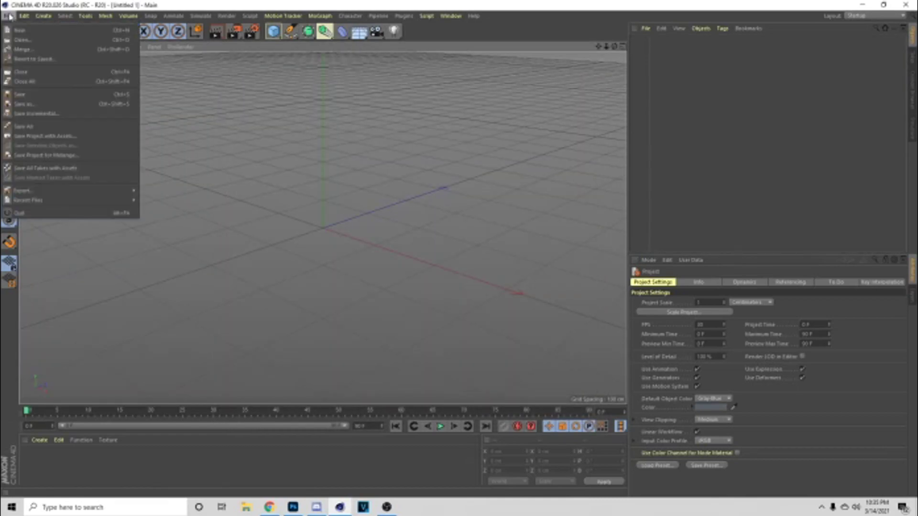
click(21, 40)
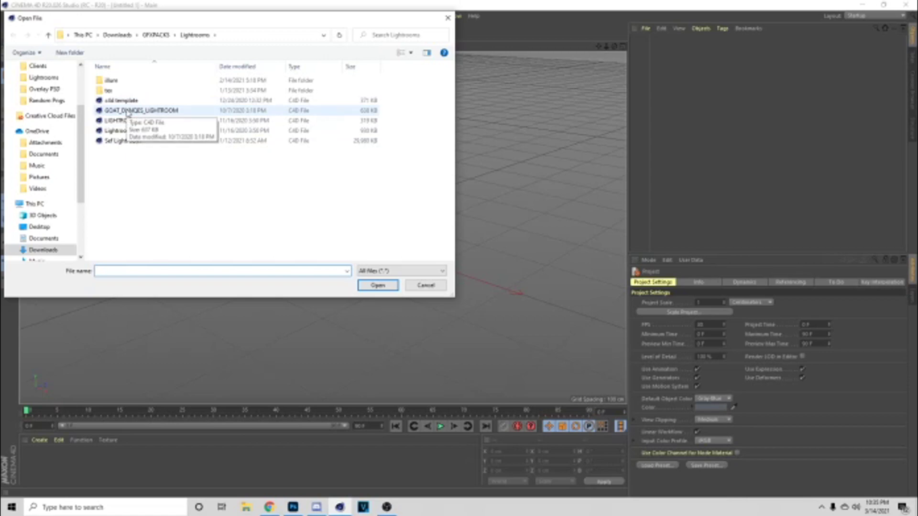
click(127, 111)
click(378, 285)
drag(615, 48, 617, 53)
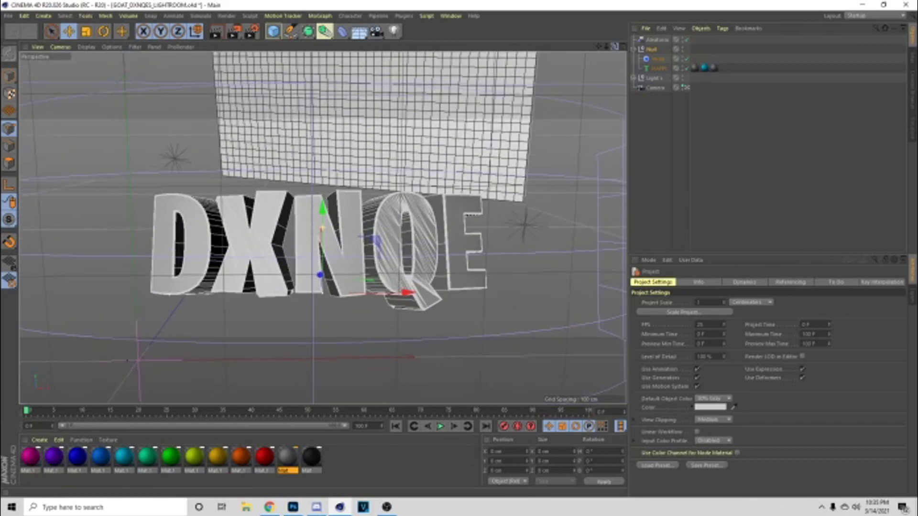
Step: Change the text of the HAPPY MoText object to EURO
click(668, 69)
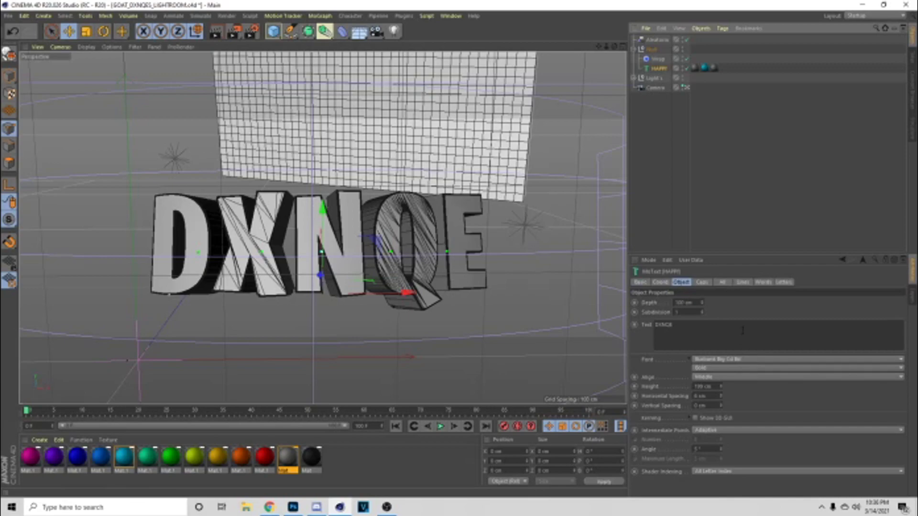
click(656, 77)
click(659, 69)
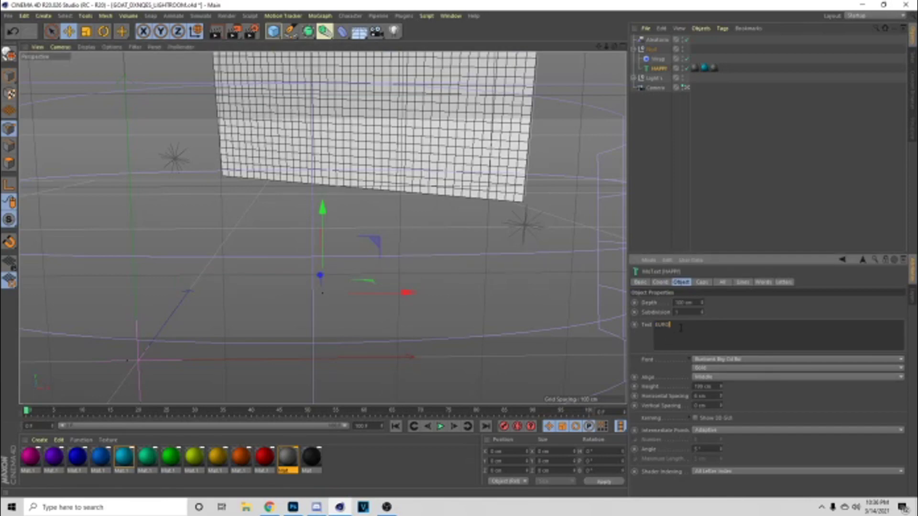
click(757, 302)
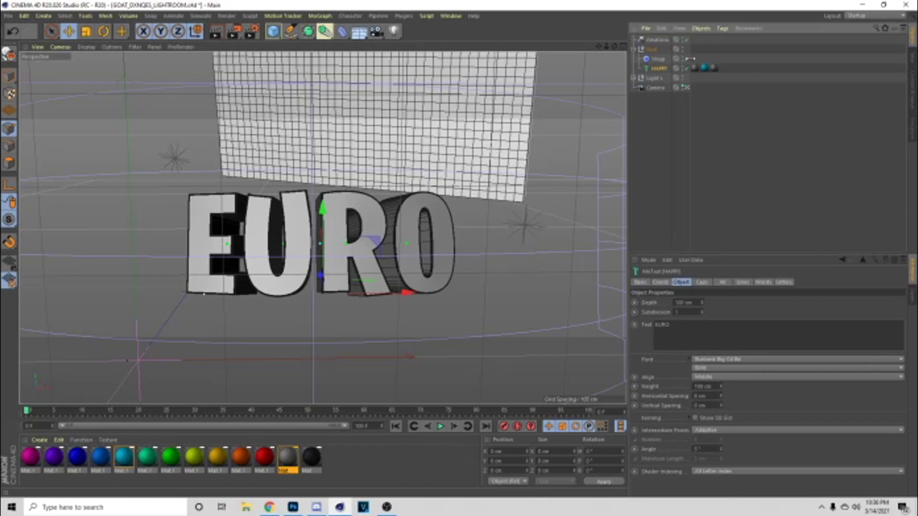
Step: Disable the Wrap deformer above the HAPPY text object
click(686, 58)
scroll(593, 218, up, 2)
scroll(552, 179, down, 1)
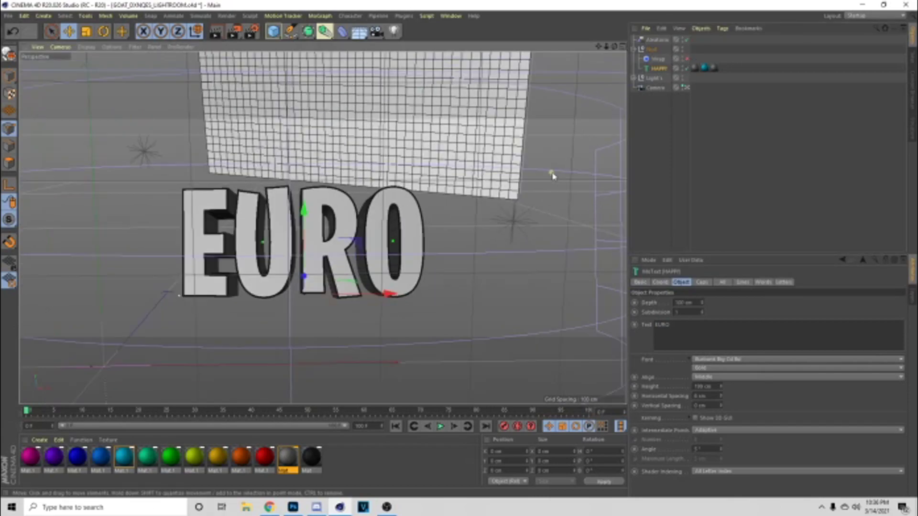
Step: Set the EURO text's font to Burbank Big Rg Bk
click(749, 362)
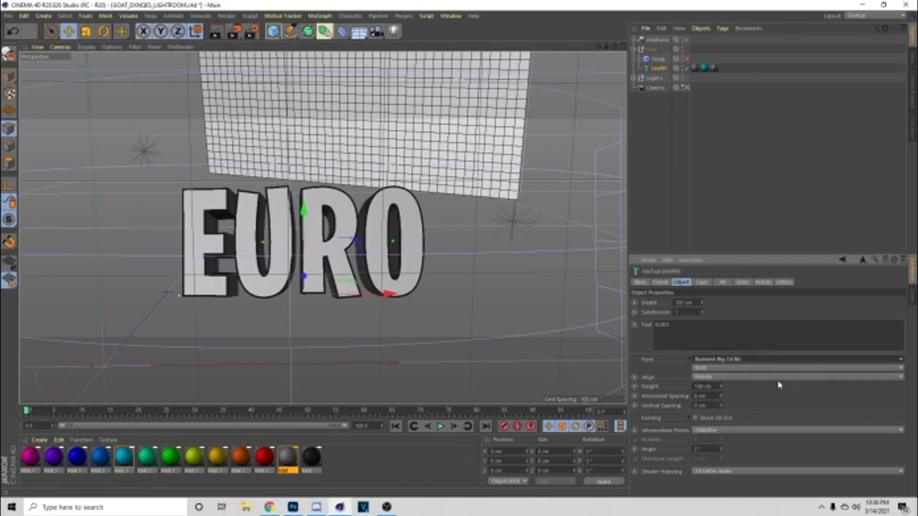
click(780, 362)
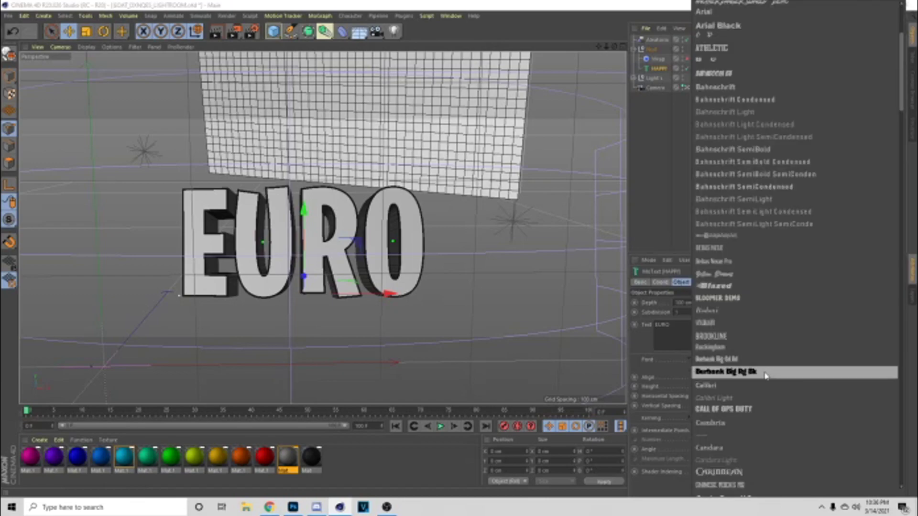
click(766, 373)
Step: Render the EURO text to the Picture Viewer and fit the whole image in view
drag(598, 47, 620, 44)
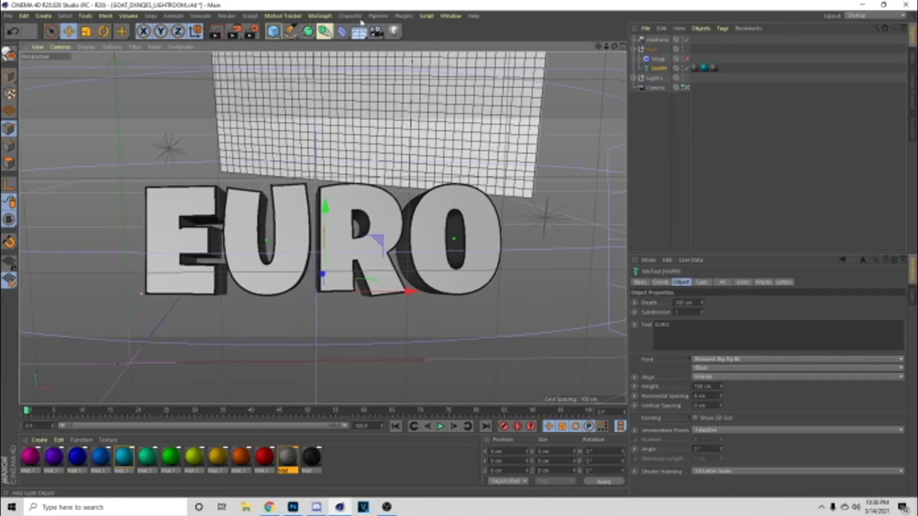
click(232, 31)
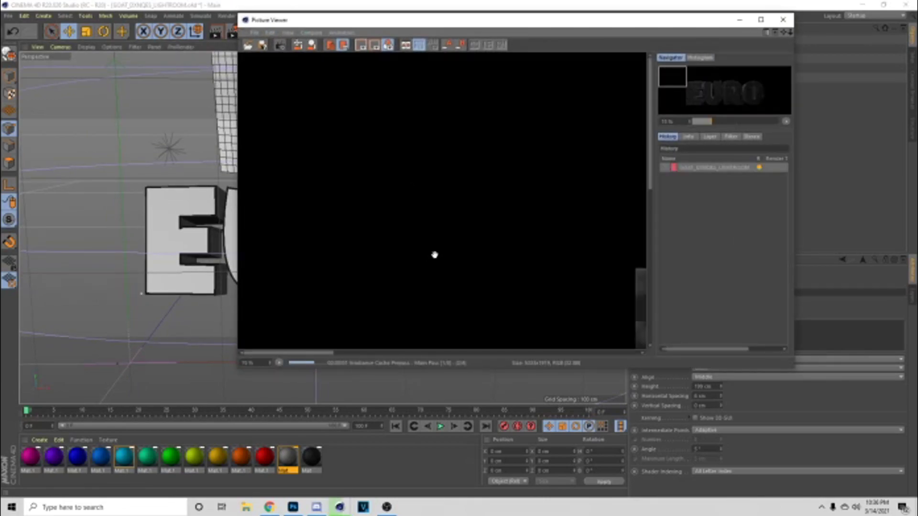
scroll(437, 245, down, 3)
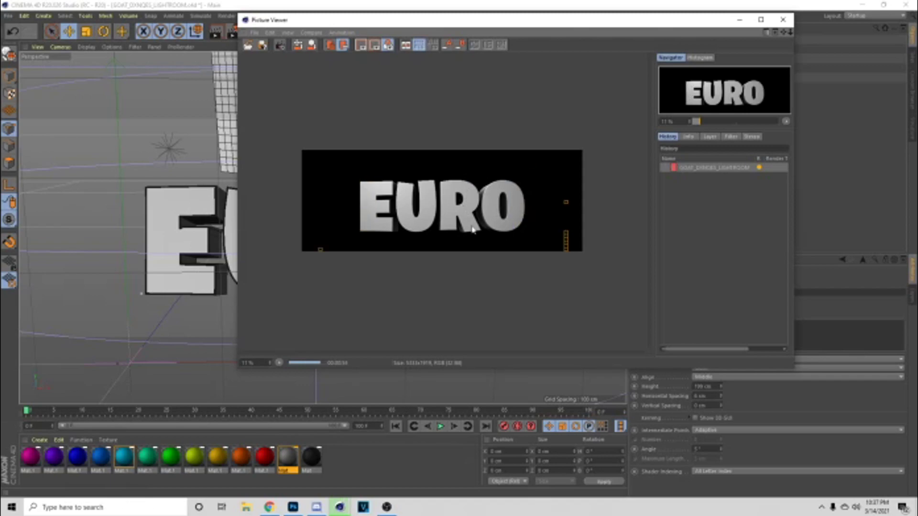
Step: Switch to Photoshop and create a transparent 1280 x 720 px document at 300 pixels per inch
click(294, 509)
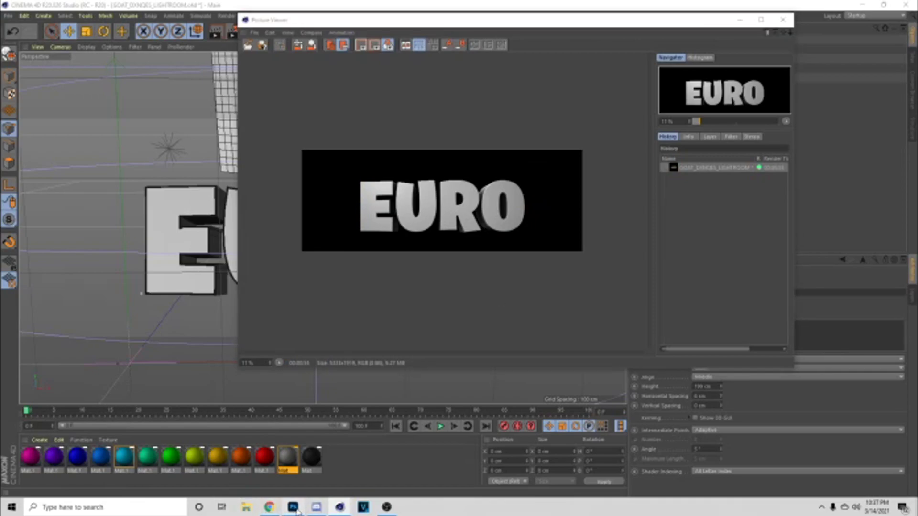
click(20, 5)
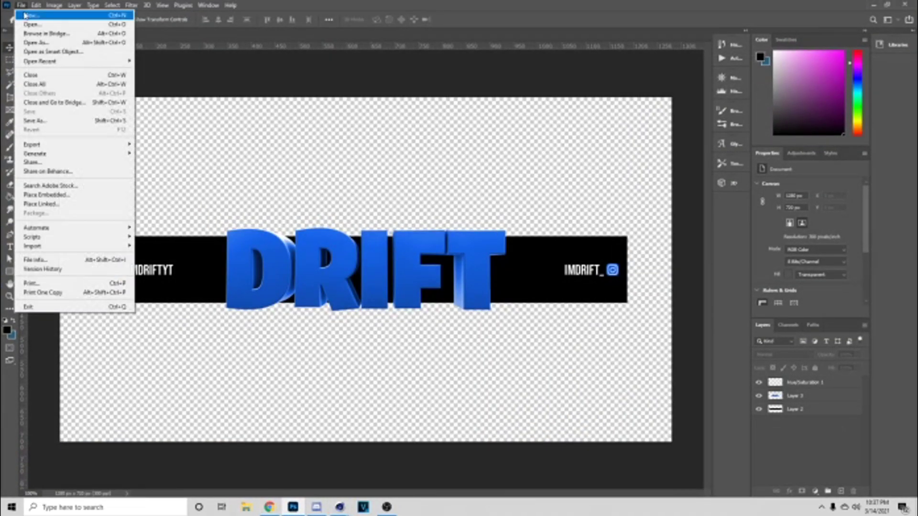
click(27, 16)
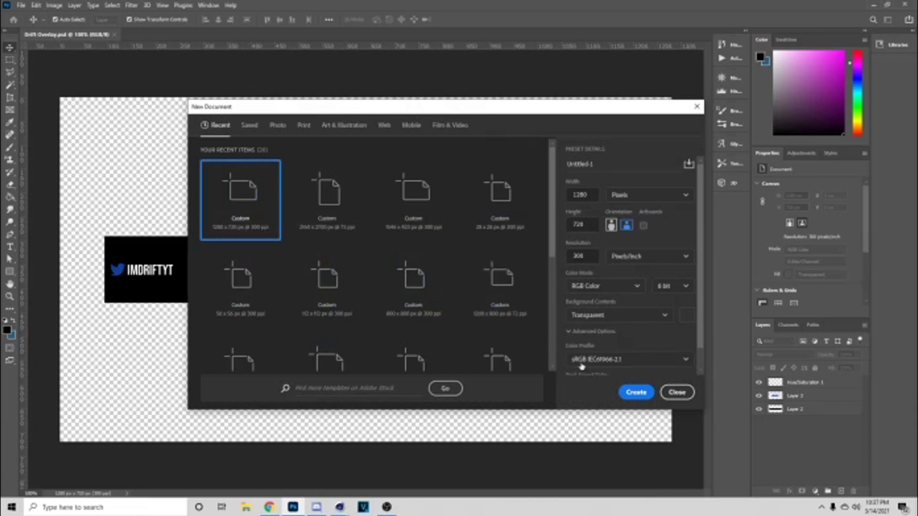
click(646, 394)
Step: Open the Overlay Shape 3 image from the Shapes folder of the Recycled GFX Pack
click(21, 5)
click(33, 25)
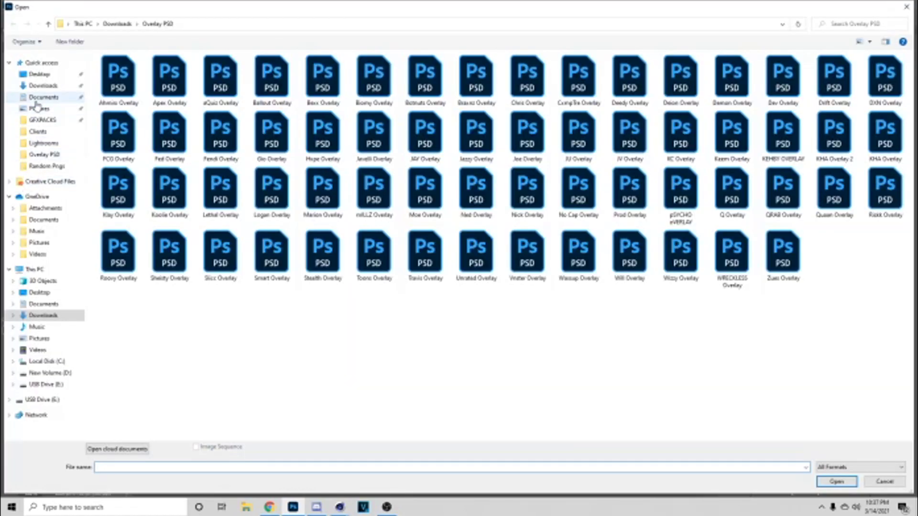
click(69, 123)
double_click(319, 83)
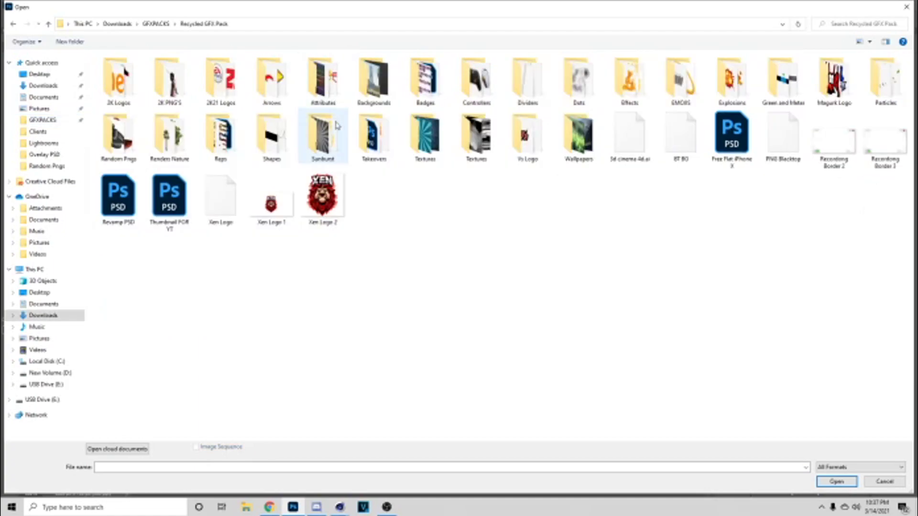
double_click(286, 126)
click(219, 85)
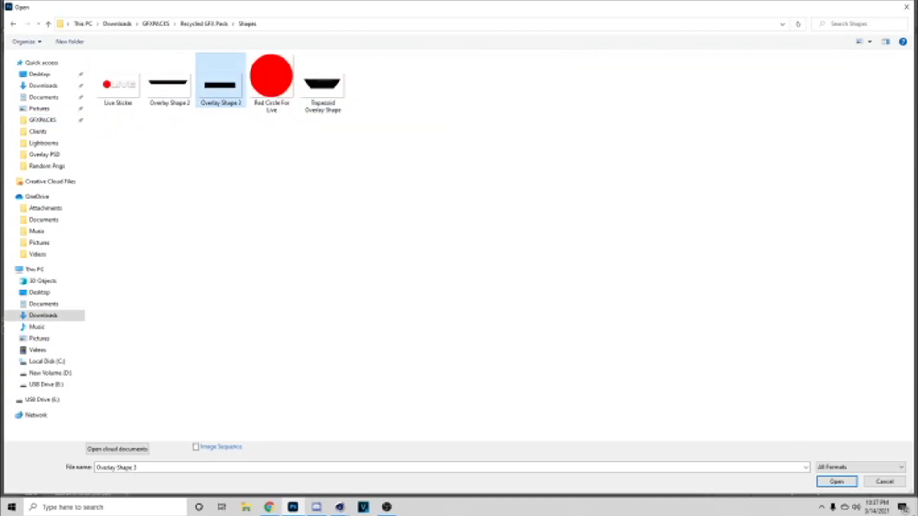
click(843, 485)
Step: Copy the black overlay bar into the Untitled-1 document and close the Overlay Shape 3 image
key(ctrl+a)
key(ctrl+c)
click(181, 36)
key(ctrl+v)
drag(190, 50, 192, 50)
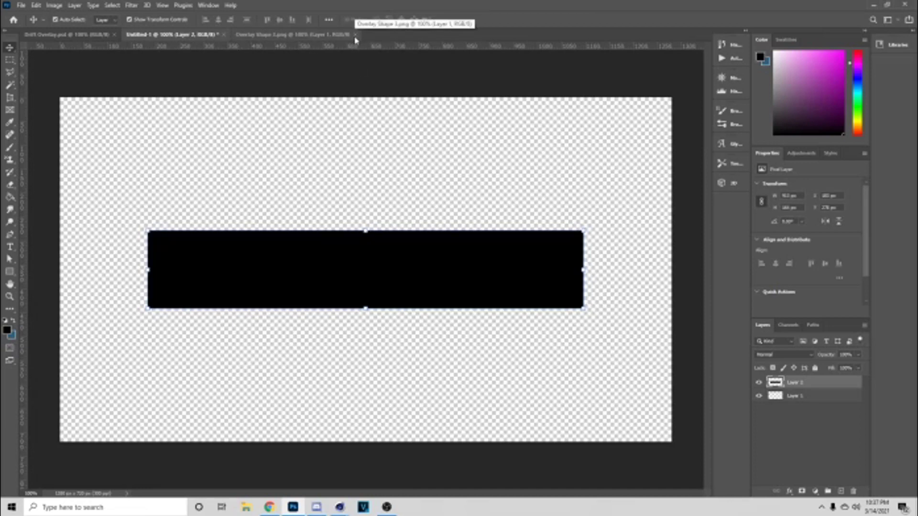
click(355, 35)
Step: Begin opening another image and browse to the Downloads folder
click(21, 5)
click(29, 26)
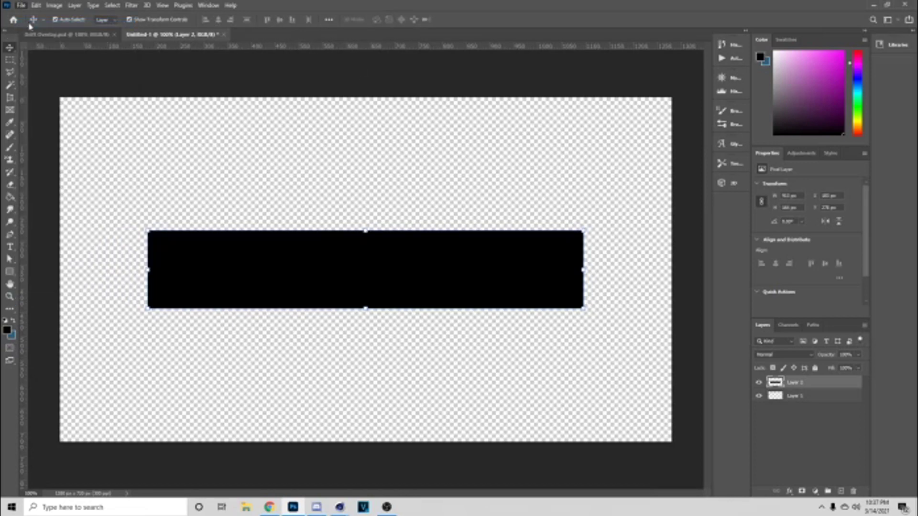
click(46, 85)
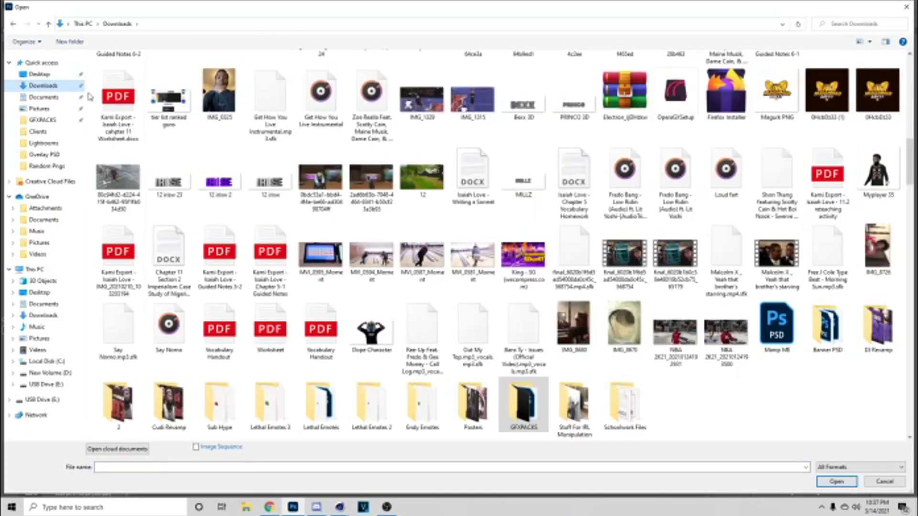
Step: Switch to Cinema 4D and save the rendered image in the Downloads folder as EURO 3D
mouse_move(340, 507)
click(358, 448)
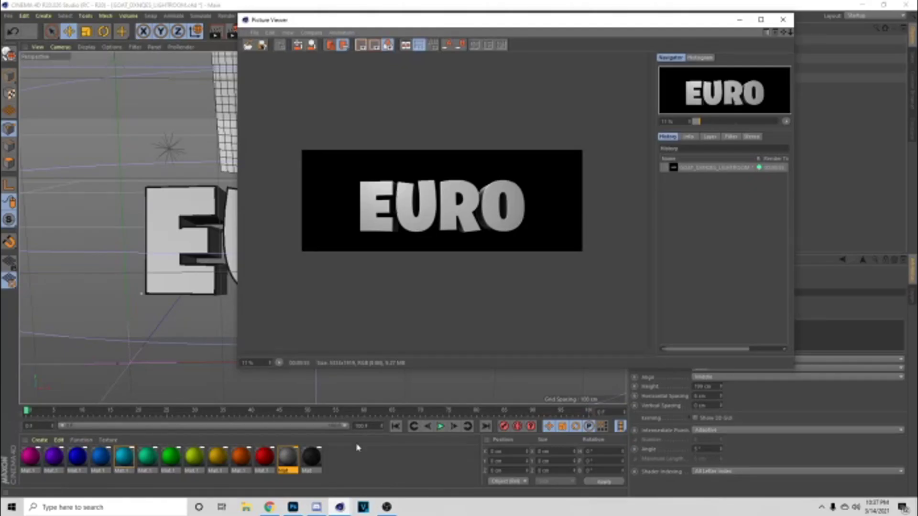
click(262, 45)
click(247, 254)
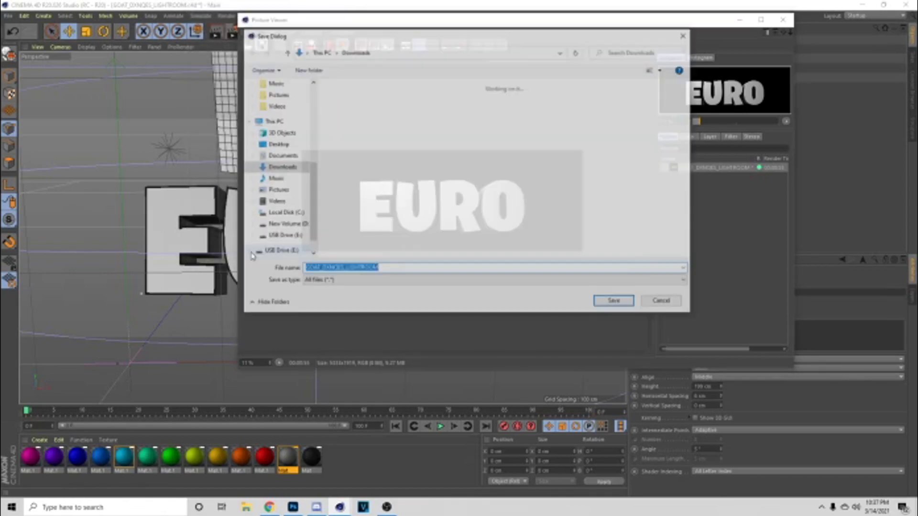
scroll(287, 154, up, 5)
click(270, 117)
click(346, 267)
text(EURO 3)
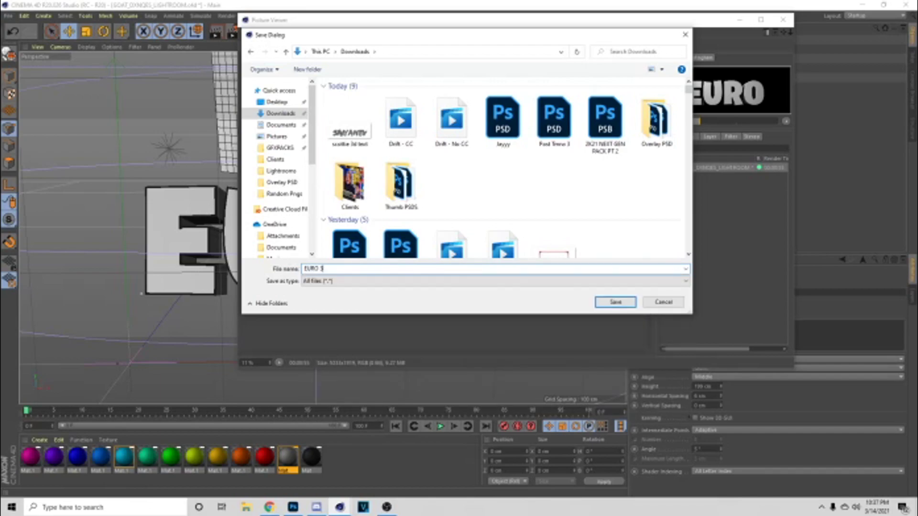
key(Return)
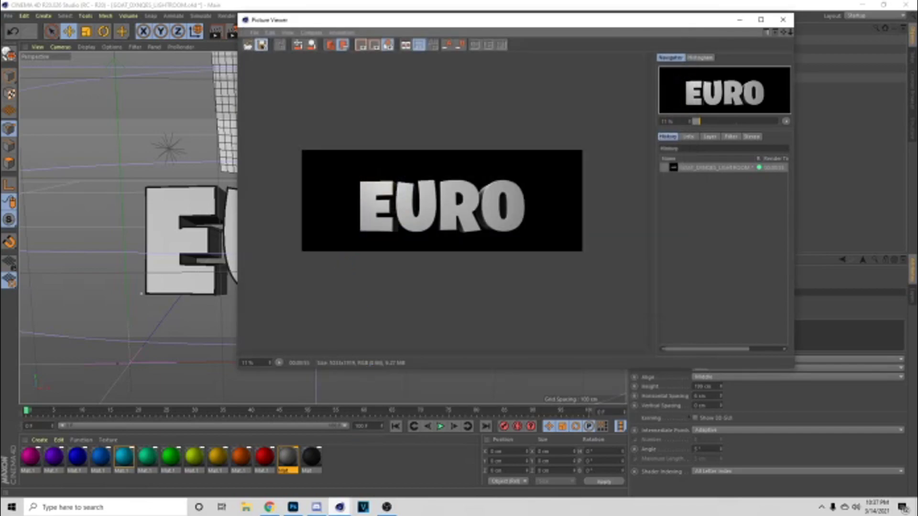
Step: Switch to Photoshop and open the EURO 3D image from the Downloads folder
click(292, 507)
click(39, 109)
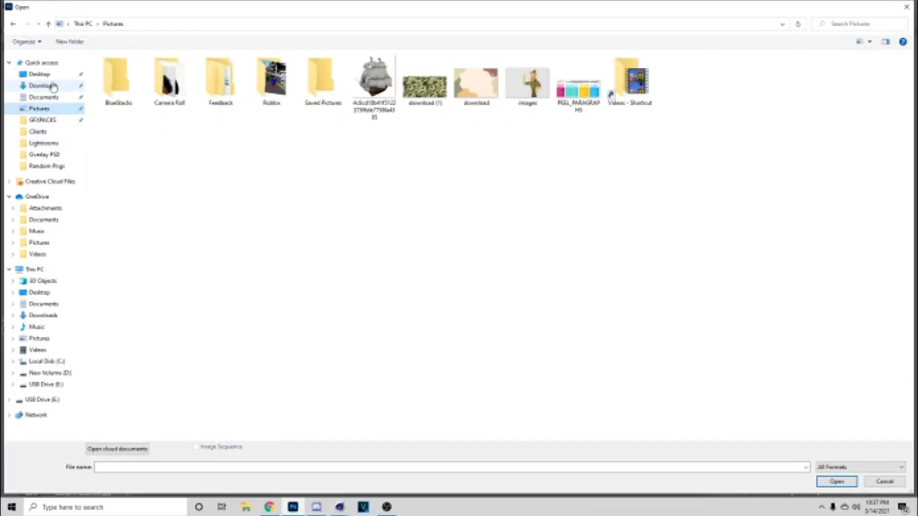
click(53, 87)
click(114, 93)
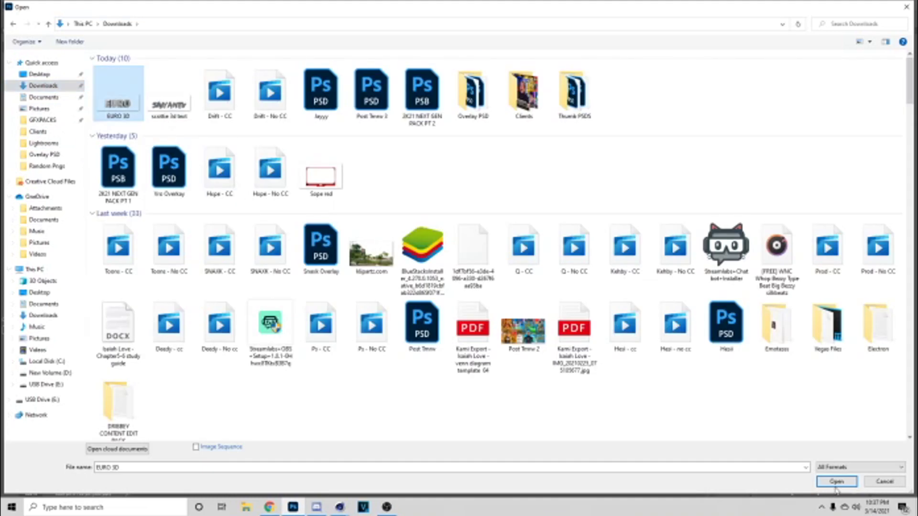
click(836, 485)
Step: Bring the EURO 3D text into the Untitled-1 document, scaled down and centred over the black bar so it slightly exceeds the bar's height
drag(227, 30, 482, 135)
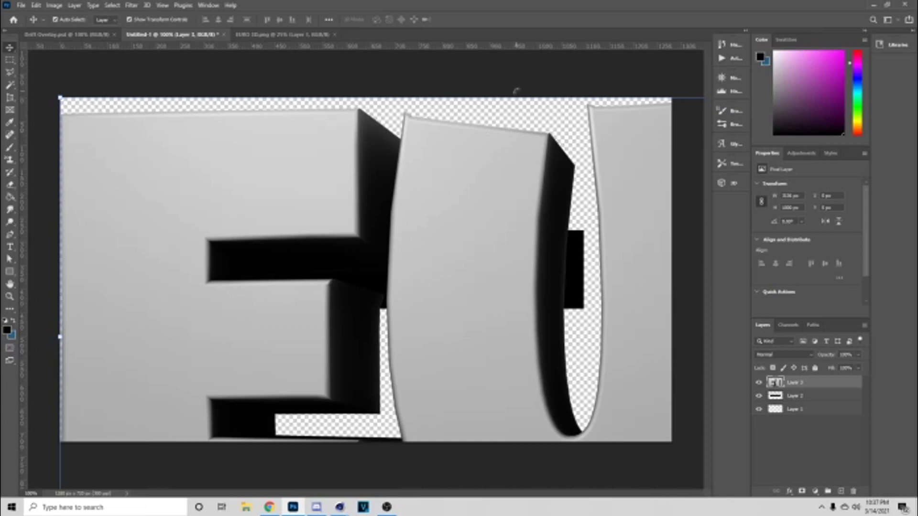
drag(516, 95, 593, 337)
drag(596, 406, 285, 261)
drag(577, 191, 534, 348)
drag(532, 381, 406, 265)
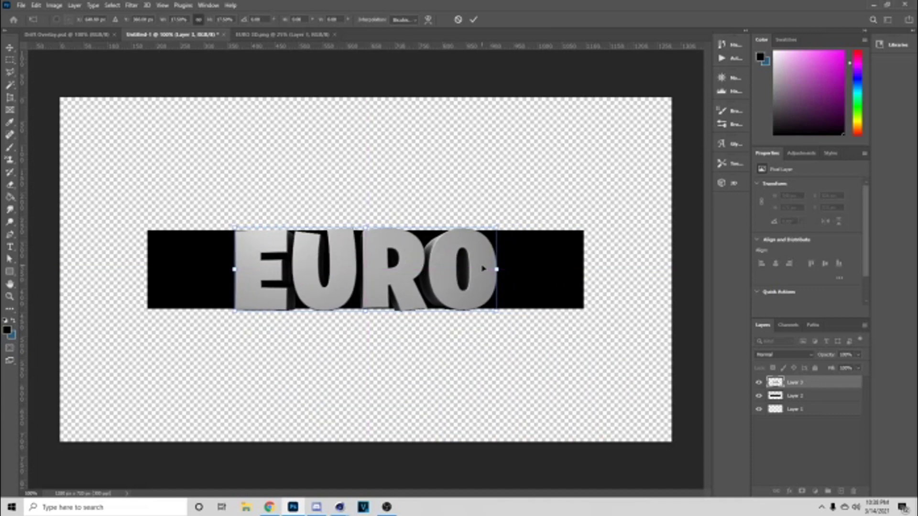
drag(499, 269, 521, 270)
mouse_move(462, 275)
mouse_down()
mouse_move(469, 275)
mouse_move(446, 266)
mouse_up()
click(474, 19)
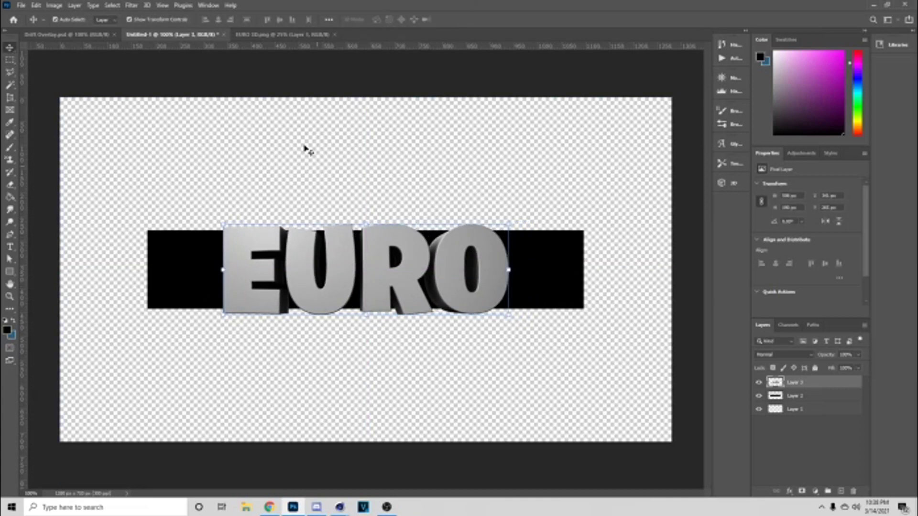
key(ctrl+t)
click(459, 19)
Step: Resize the black bar symmetrically about its centre to about 1105 px wide and 147 px tall
click(808, 397)
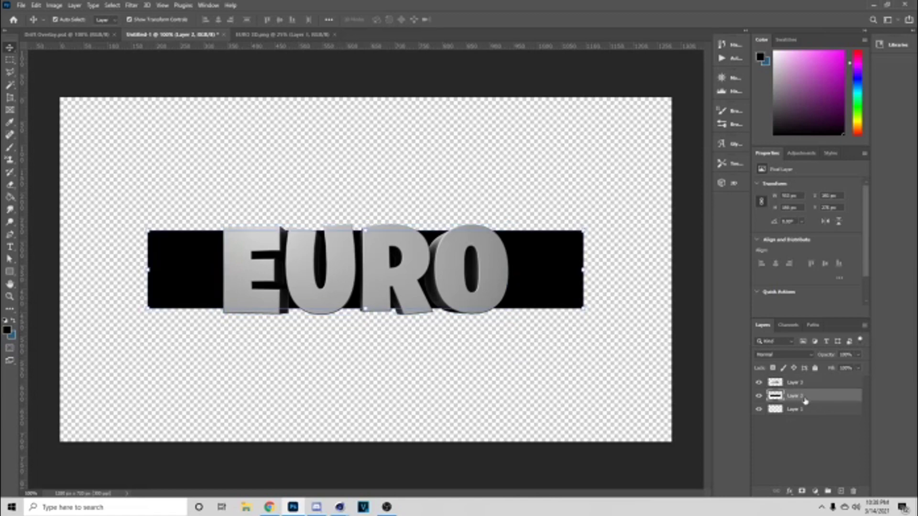
alt+drag(367, 232, 368, 257)
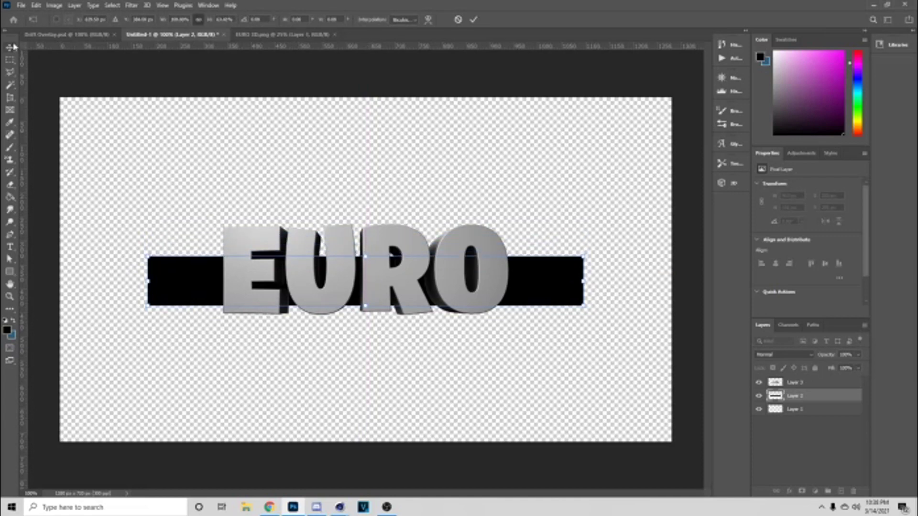
click(458, 20)
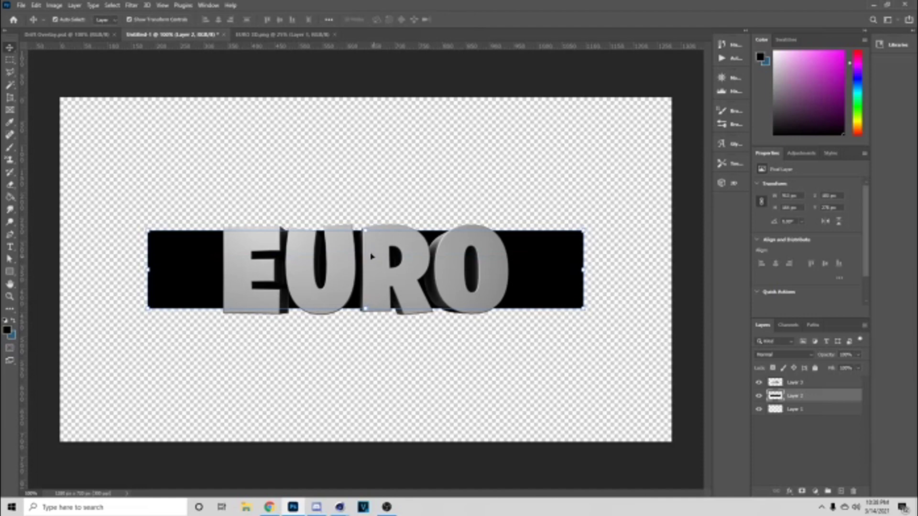
alt+drag(367, 231, 367, 235)
click(474, 20)
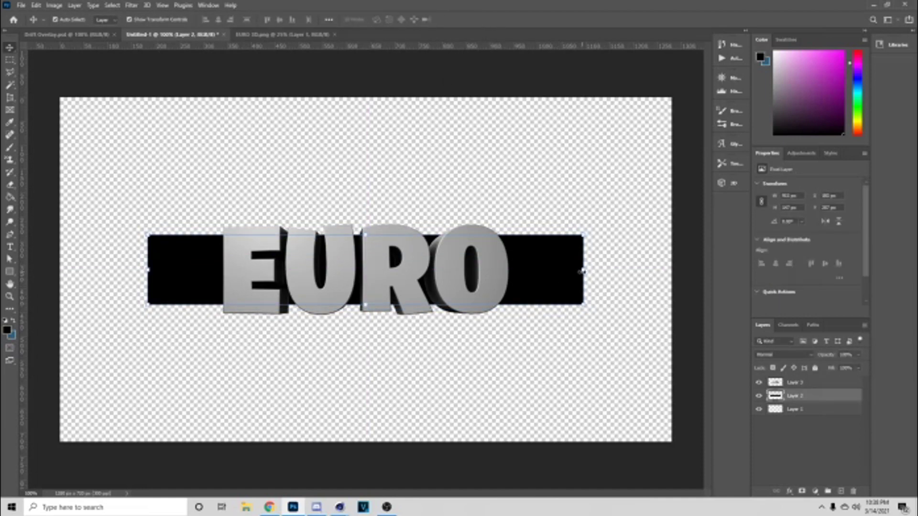
drag(581, 272, 605, 263)
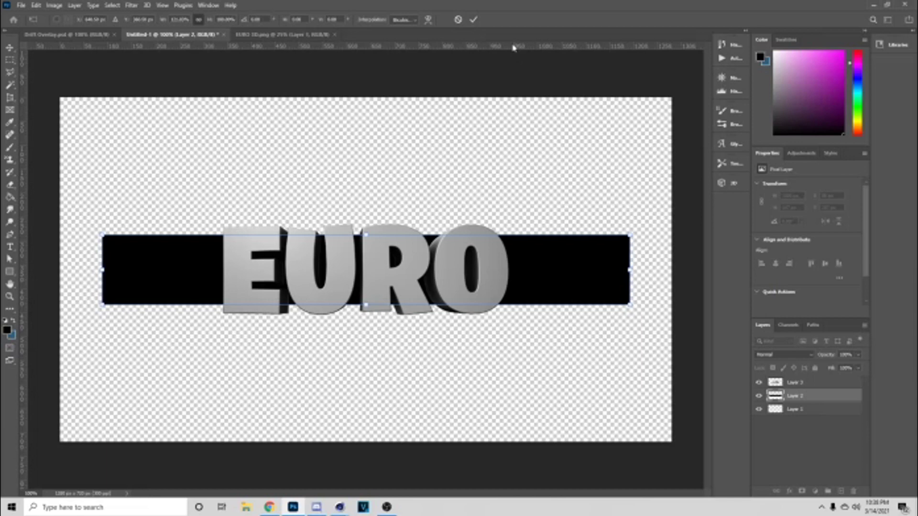
key(Return)
drag(378, 277, 378, 281)
Step: Check the client's Twitter message for the requested socials and open twitch-icon-png-2 and twitter from the Recycled GFX Pack's 2K Logos folder in Photoshop
click(270, 507)
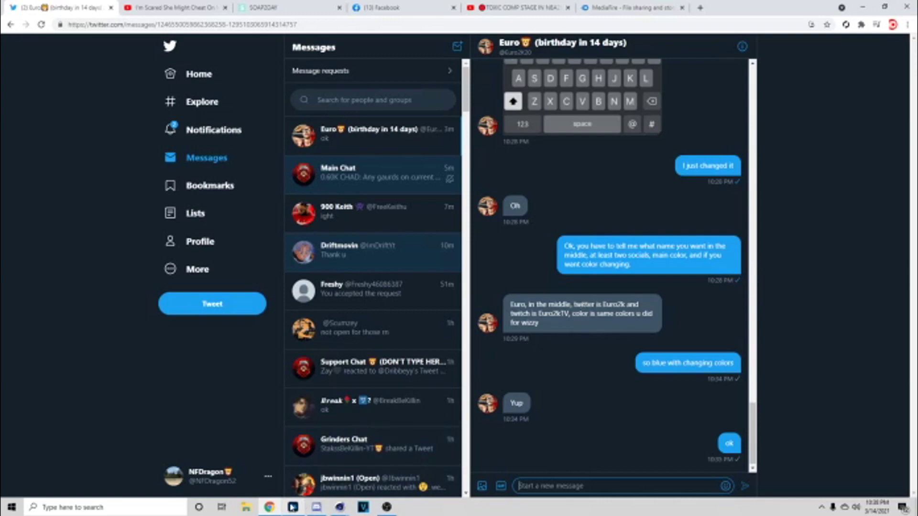
click(294, 508)
click(22, 5)
click(31, 25)
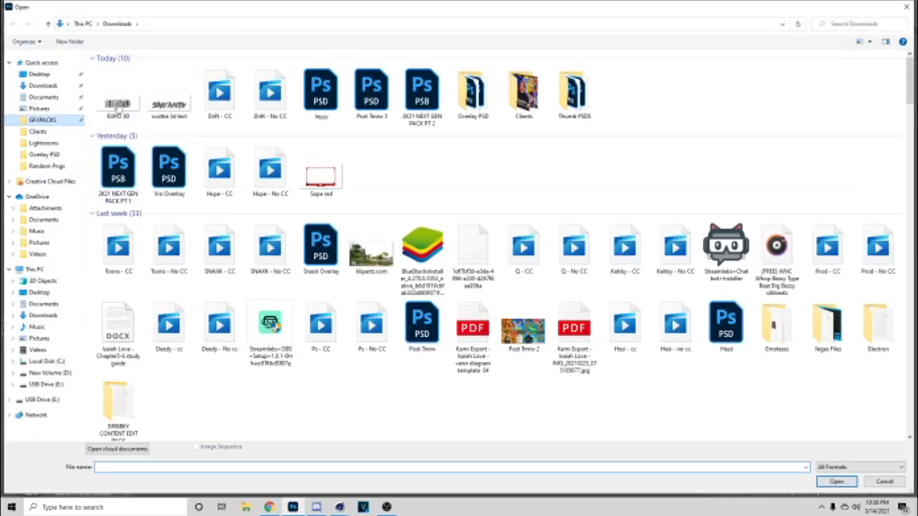
click(45, 119)
double_click(323, 81)
double_click(119, 76)
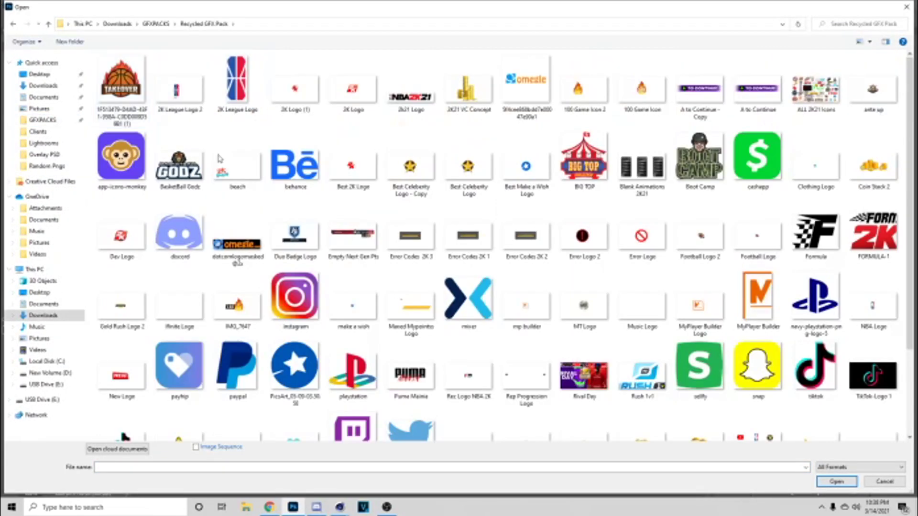
scroll(306, 267, down, 2)
click(353, 337)
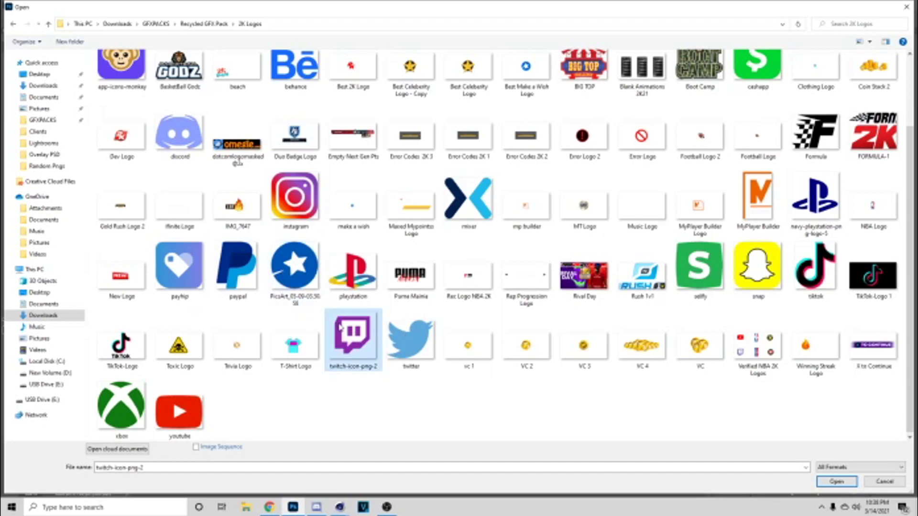
ctrl+click(410, 339)
click(841, 481)
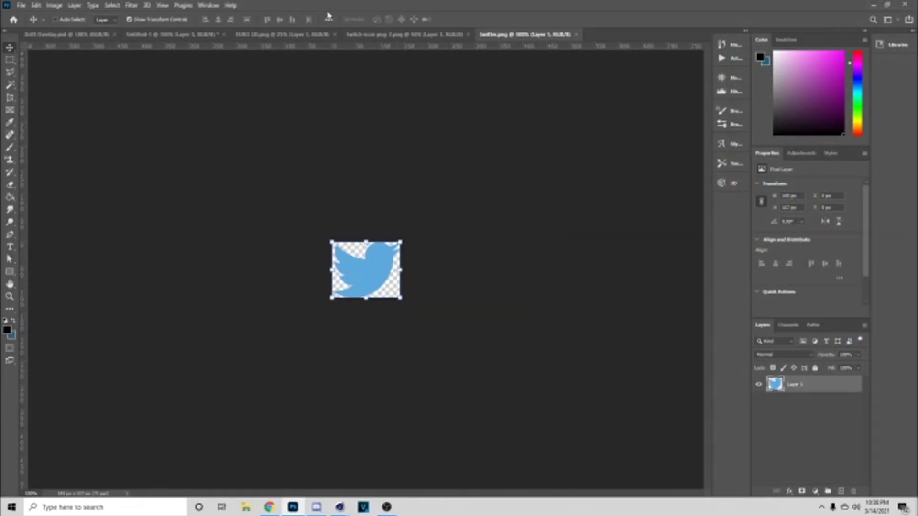
Step: Copy the Twitter bird logo into the Untitled-1 document
click(245, 35)
click(183, 34)
key(ctrl+v)
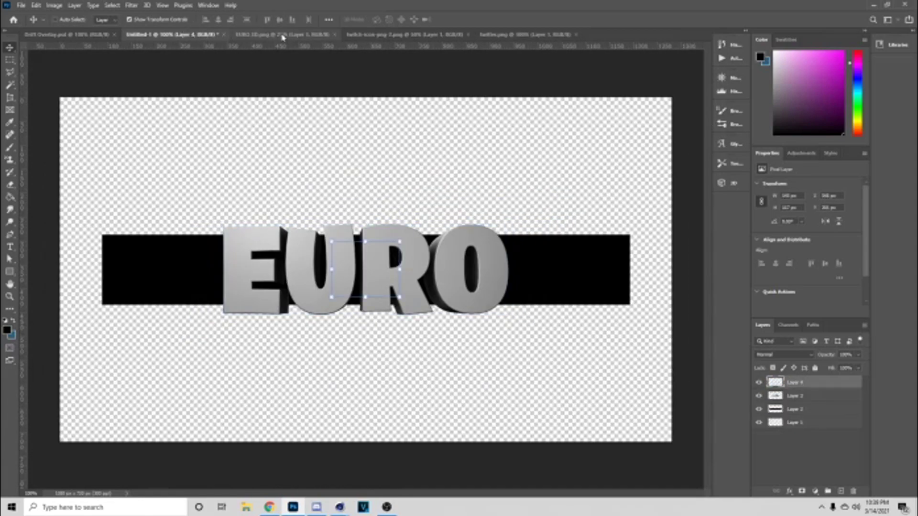
Step: Bring the Twitch logo into Untitled-1 and scale it down to roughly the Twitter logo's size at the centre of the canvas
click(431, 34)
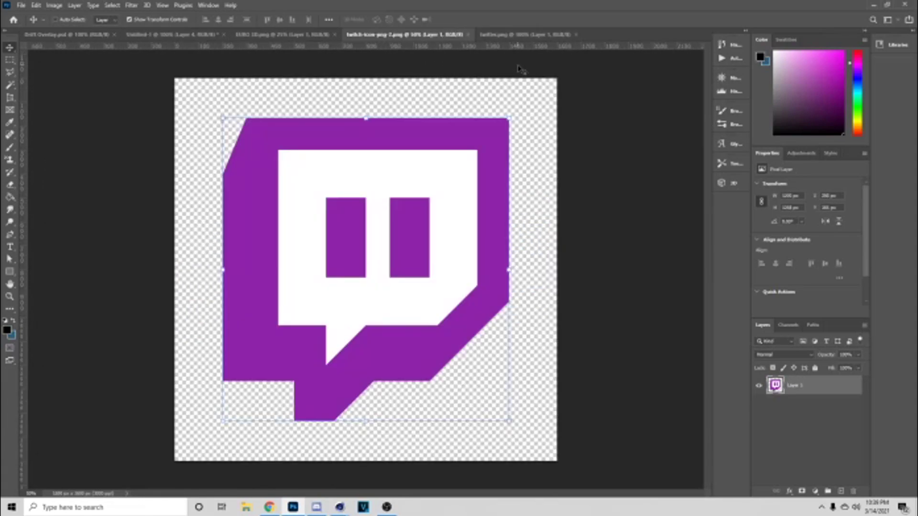
drag(206, 46, 462, 112)
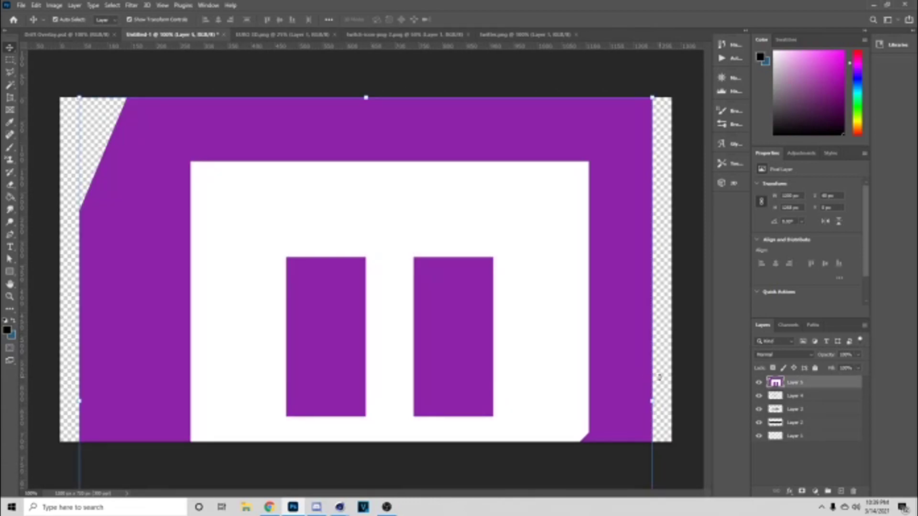
drag(655, 378, 176, 317)
drag(126, 379, 375, 263)
drag(371, 338, 374, 301)
drag(375, 268, 368, 270)
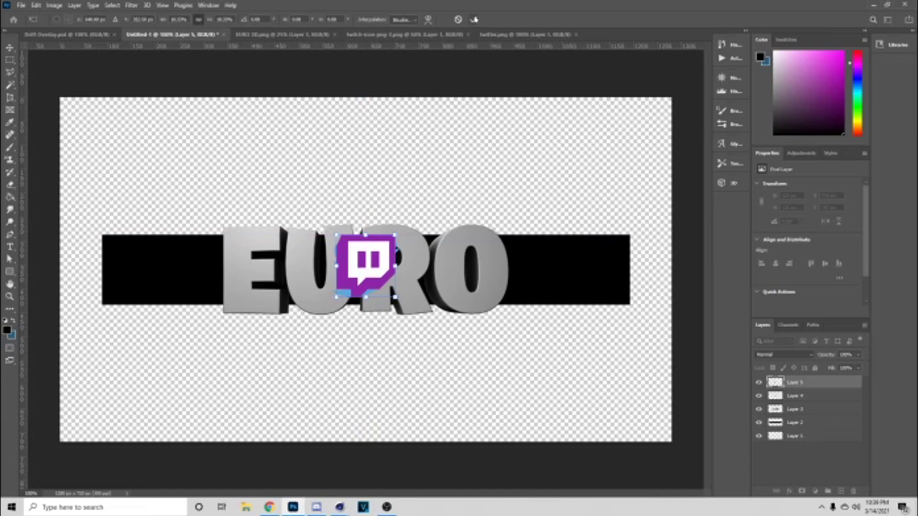
click(475, 19)
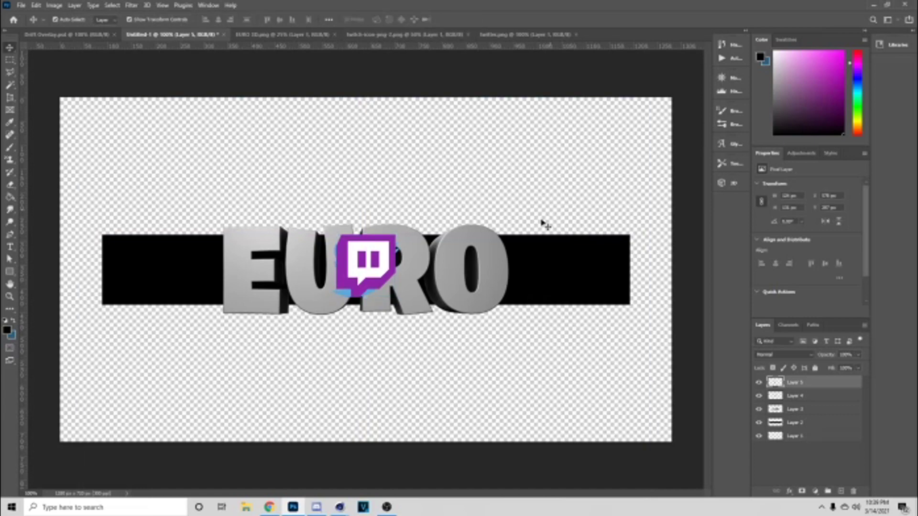
Step: Scale the Twitch and Twitter logos down together to small icons and place them at the left end of the black bar
shift+click(810, 397)
drag(402, 270, 362, 266)
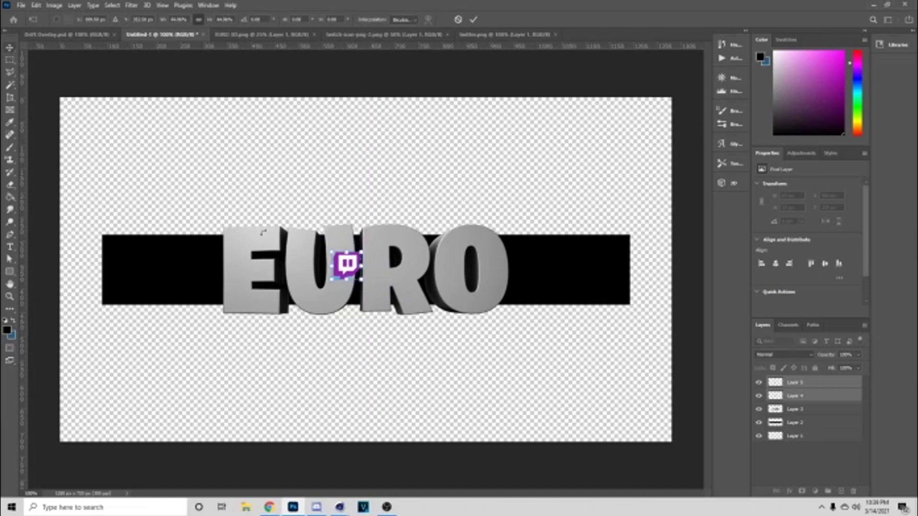
drag(350, 263, 117, 269)
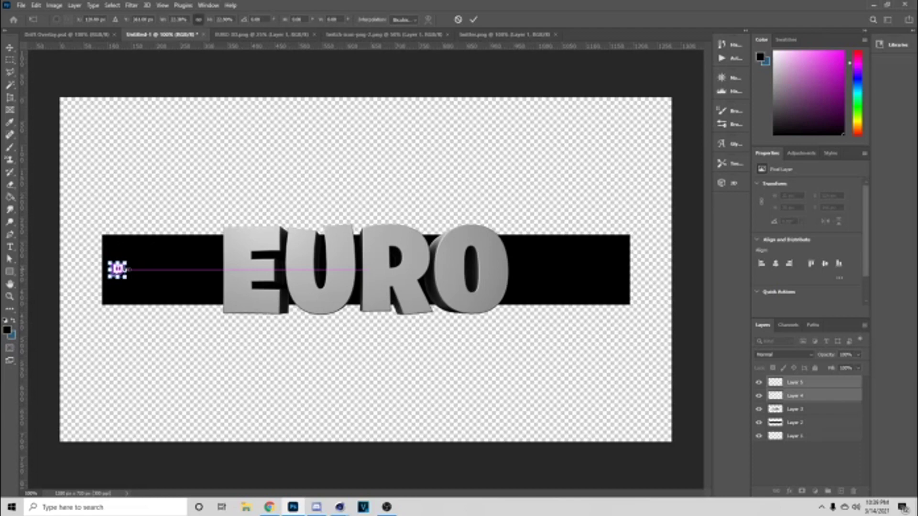
click(473, 19)
Step: Move the Twitch icon to the right end of the black bar, level with the Twitter icon
click(117, 271)
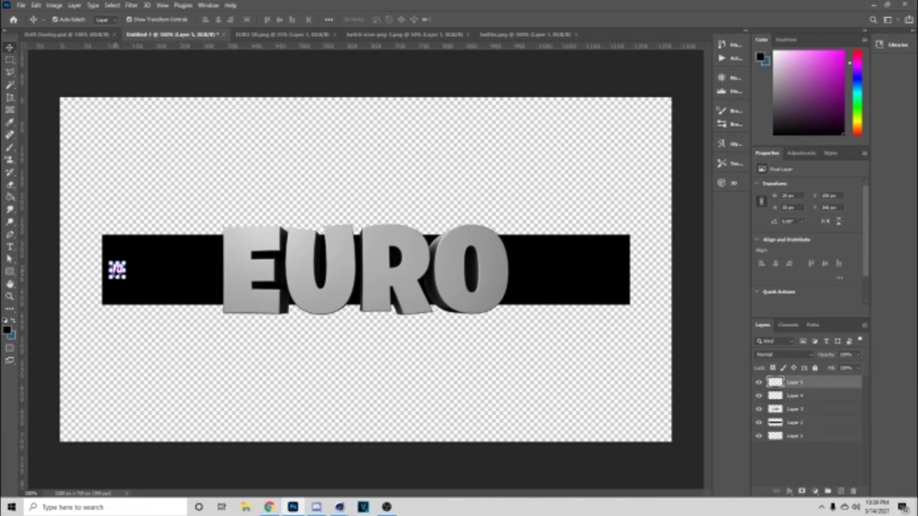
drag(117, 271, 615, 264)
click(610, 247)
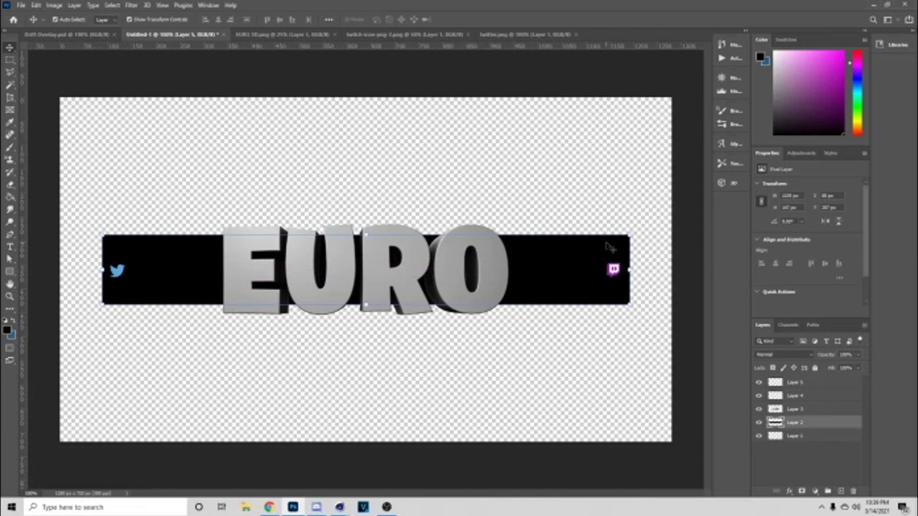
Step: Add a white horizontal placeholder text H and scale it down to fit on the bar beside the Twitter icon
click(10, 248)
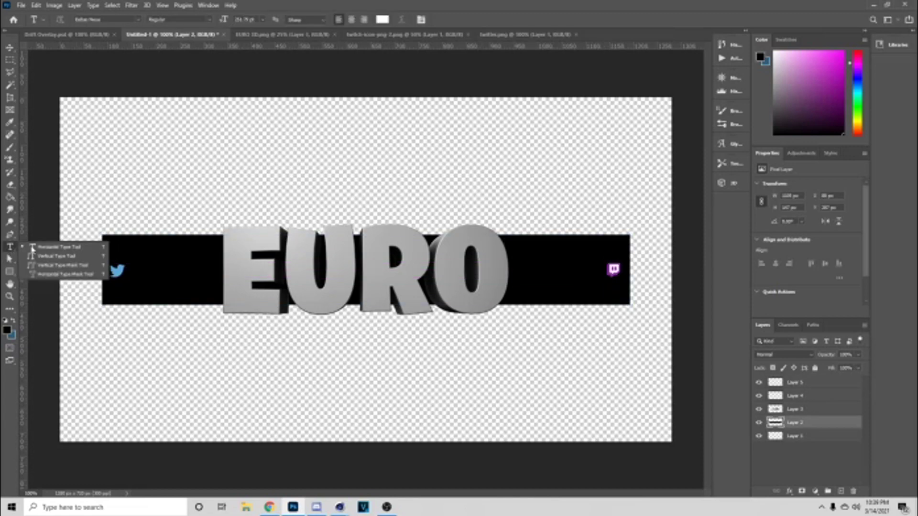
click(33, 248)
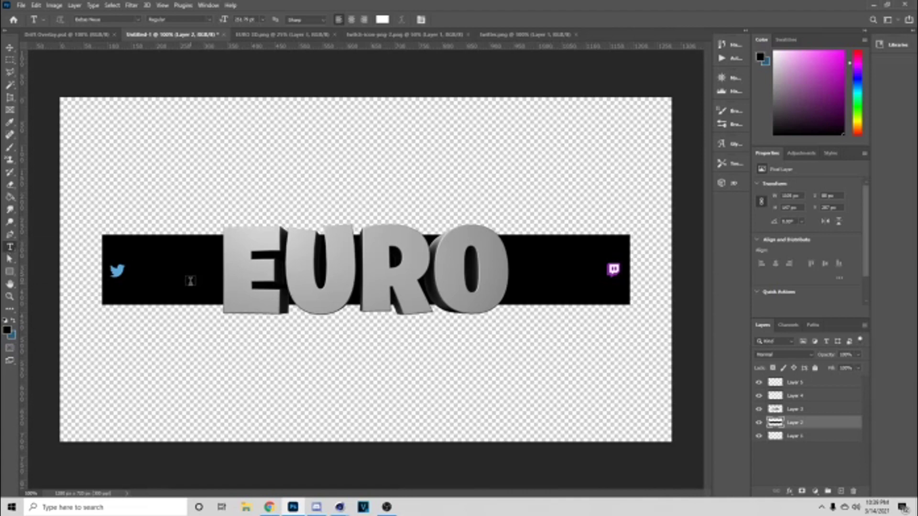
click(190, 282)
text(H)
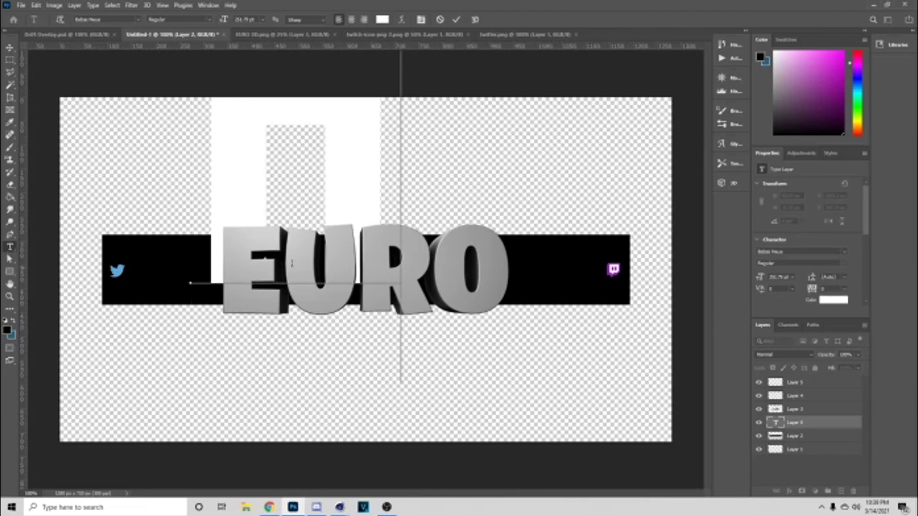
key(ctrl+t)
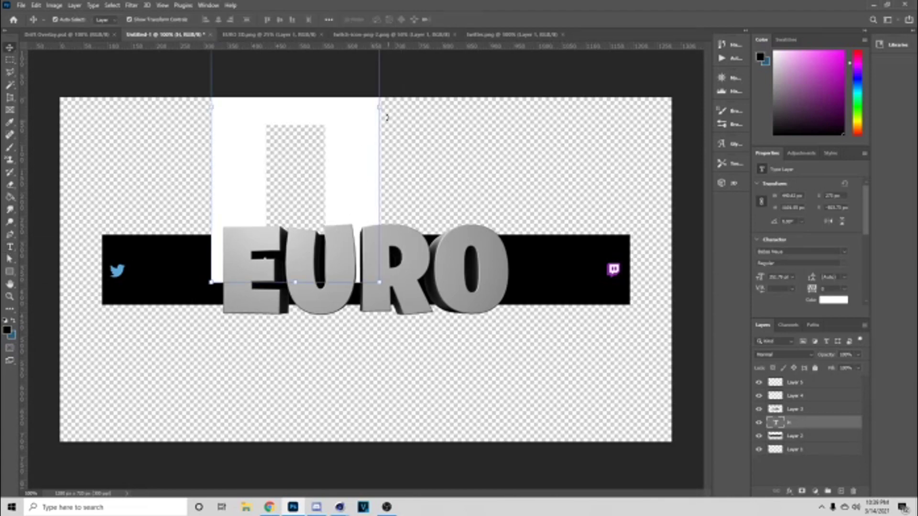
drag(403, 126, 153, 267)
Step: Select the placeholder letter H for editing and choose Bebas Neue as its font
click(9, 247)
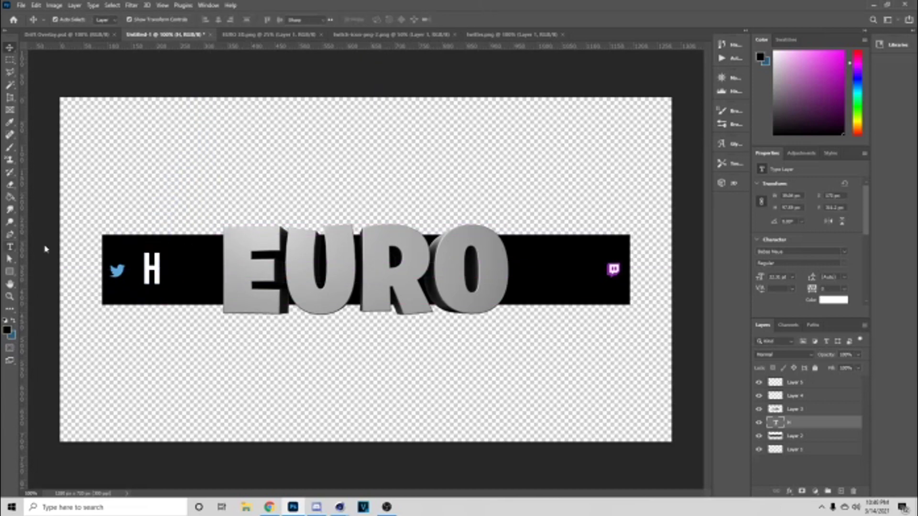
drag(171, 266, 94, 273)
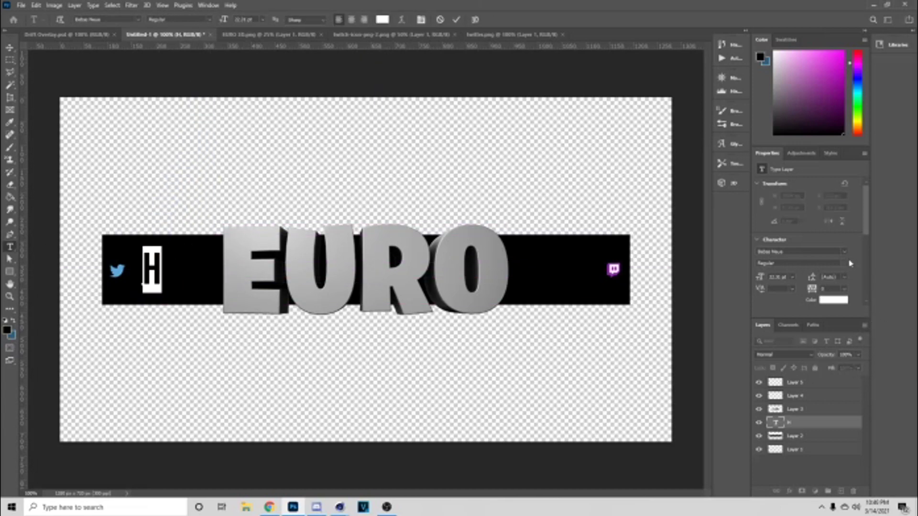
click(844, 252)
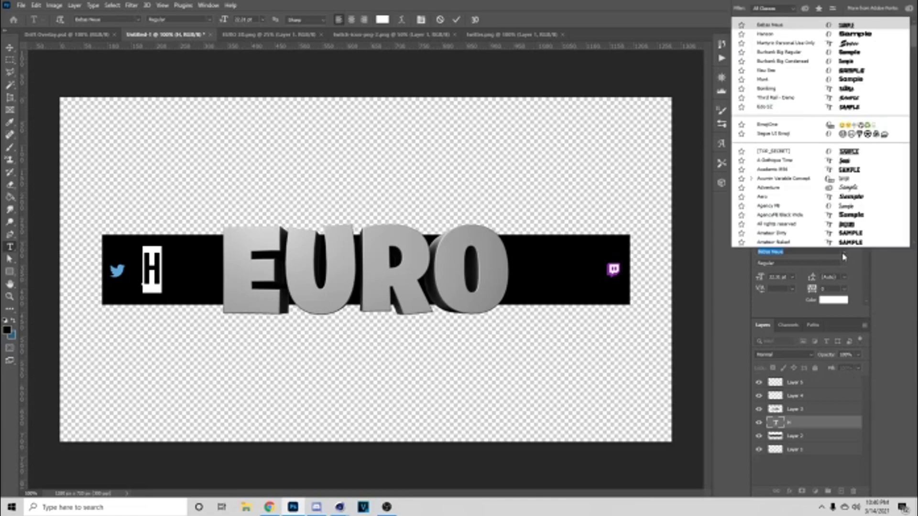
click(795, 25)
Step: Copy the client's handle from their Twitter profile in Chrome and return to the text layer in Photoshop
click(271, 506)
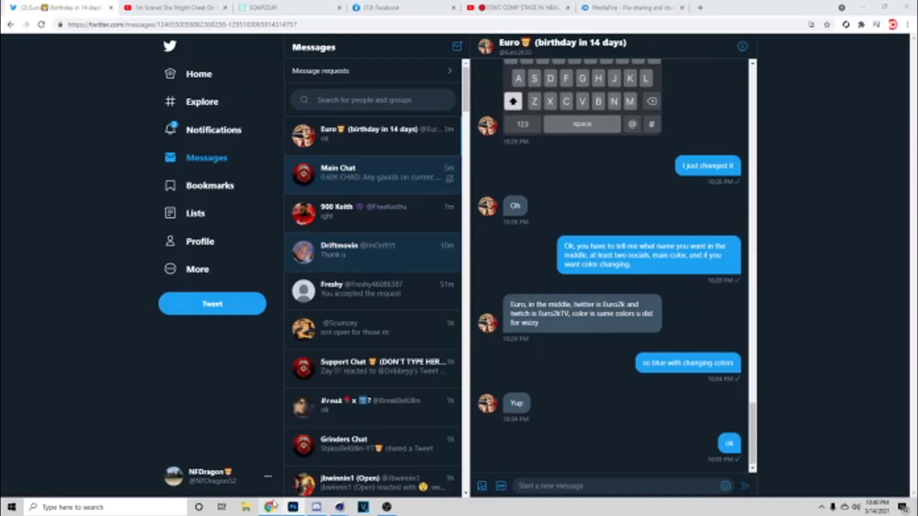
click(488, 324)
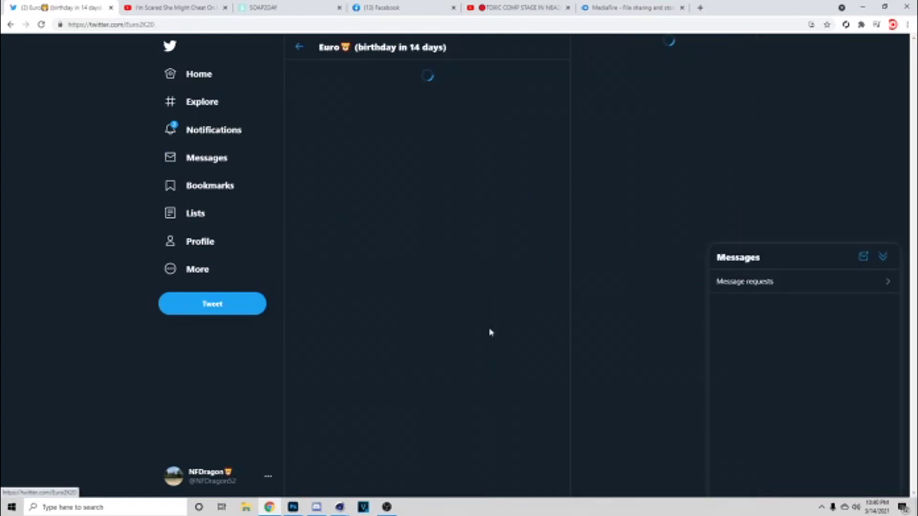
double_click(312, 204)
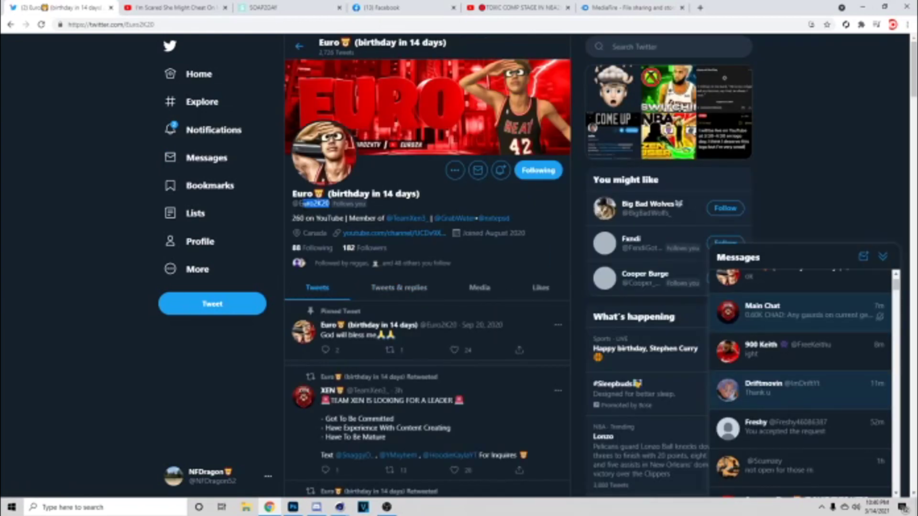
right_click(305, 204)
click(317, 211)
click(293, 507)
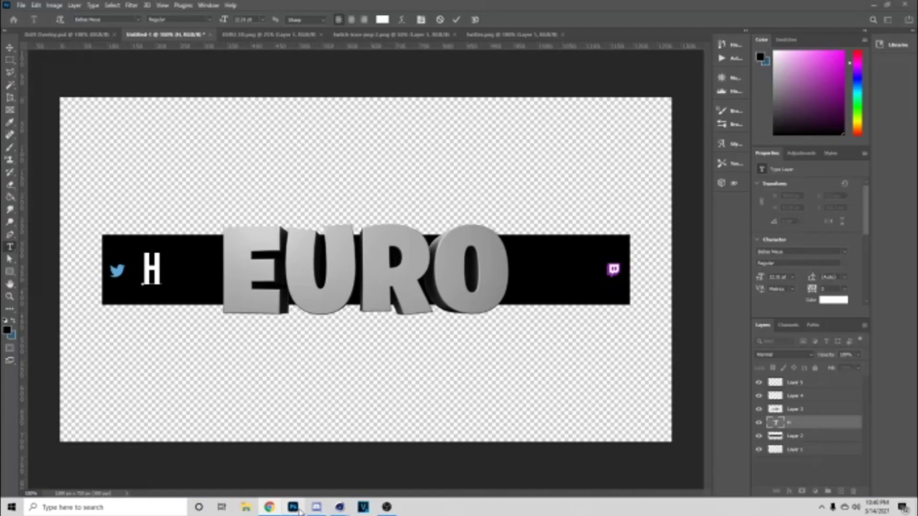
Step: Replace the placeholder H with the copied Twitter handle, scale it to about 33% and place it beside the Twitter icon
drag(165, 278, 145, 271)
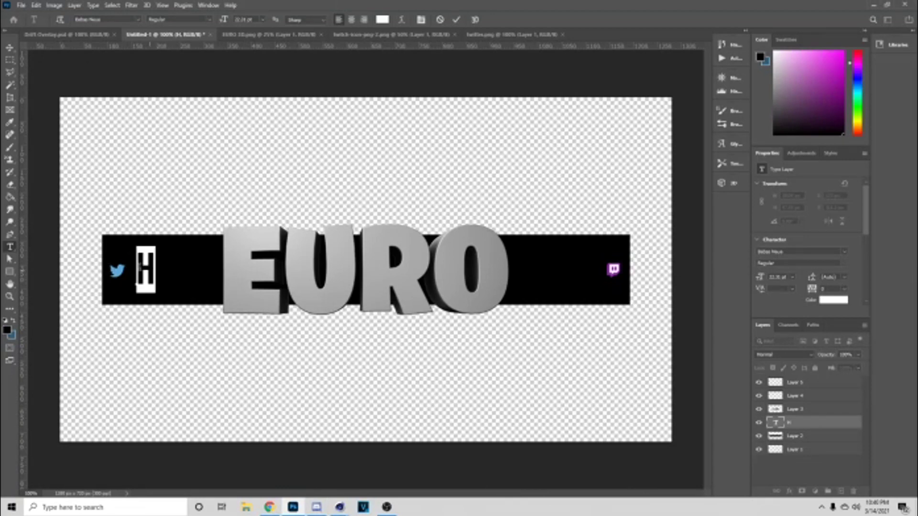
right_click(145, 270)
click(163, 304)
click(9, 47)
drag(278, 269, 161, 271)
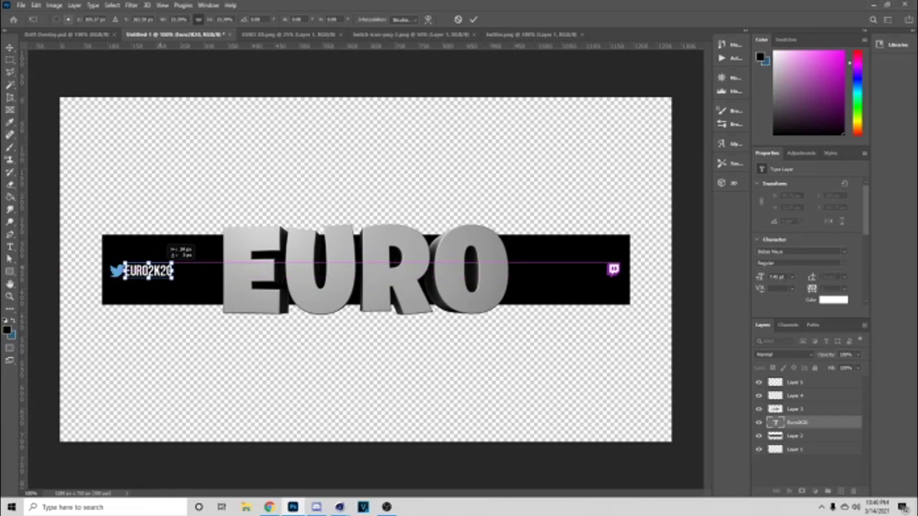
click(474, 19)
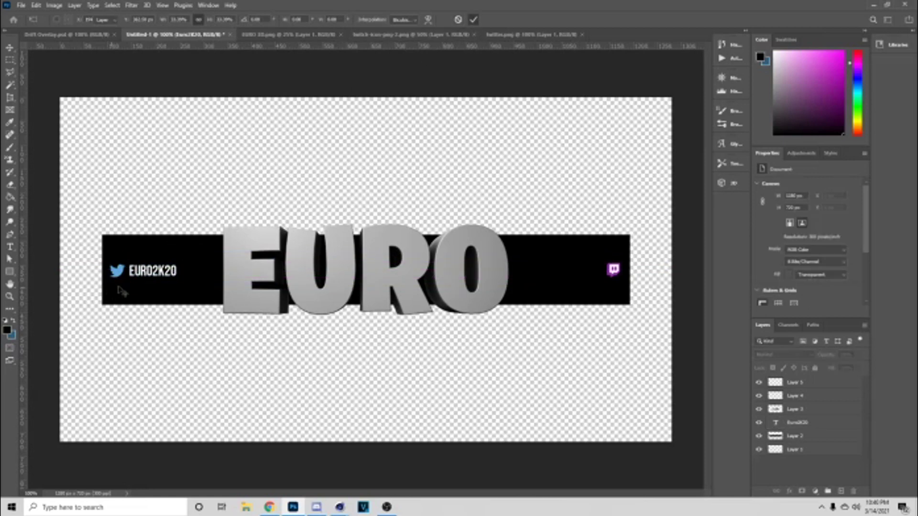
Step: Fine-tune the handle text's position so it sits slightly closer to the Twitter icon
click(143, 272)
drag(150, 273, 149, 273)
click(178, 194)
click(146, 282)
click(146, 273)
click(196, 205)
click(151, 275)
click(208, 231)
click(153, 274)
Step: Duplicate the handle text and move the copy along the black bar to sit just before the Twitch icon
alt+drag(152, 274, 152, 273)
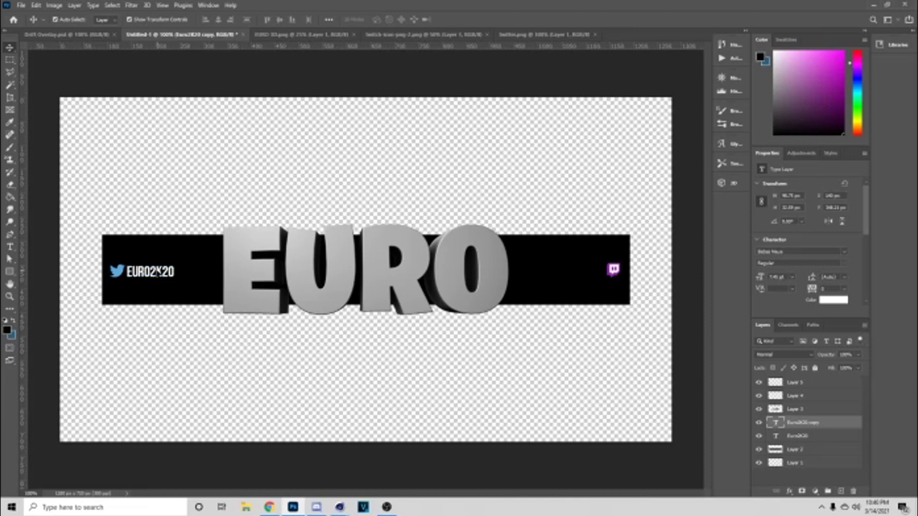
drag(152, 274, 582, 274)
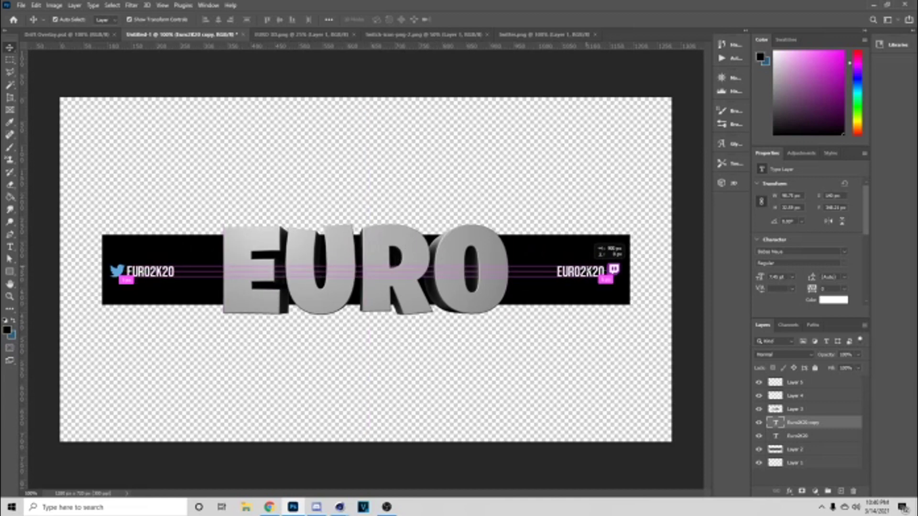
click(609, 285)
Step: Nudge both handle texts and the Twitch icon slightly upward to line them up with the Twitter icon on the black bar
click(613, 271)
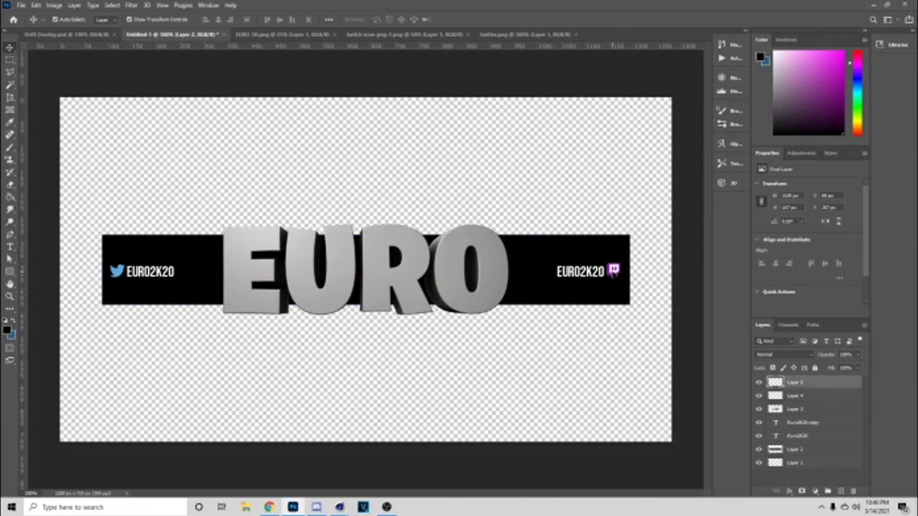
click(585, 274)
key(Up)
key(Up)
key(Up)
drag(151, 270, 151, 271)
click(328, 180)
click(122, 275)
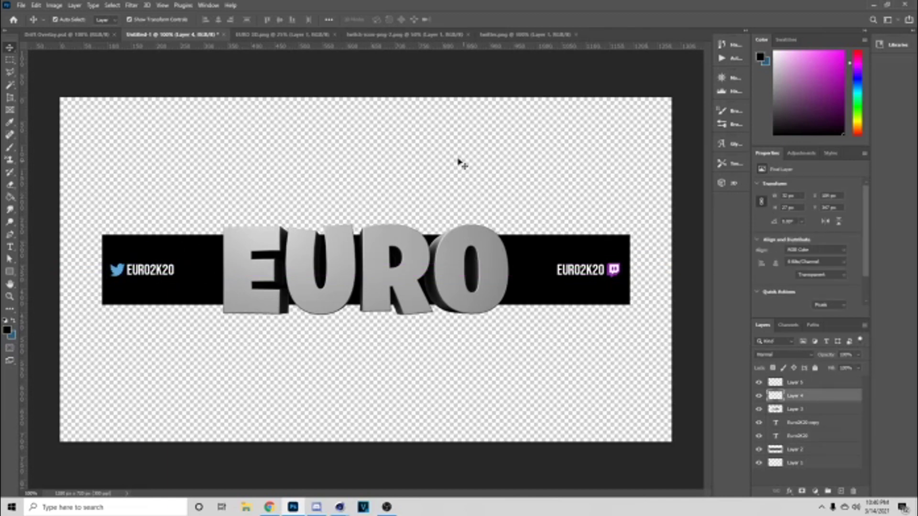
click(494, 181)
drag(614, 270, 615, 268)
click(638, 263)
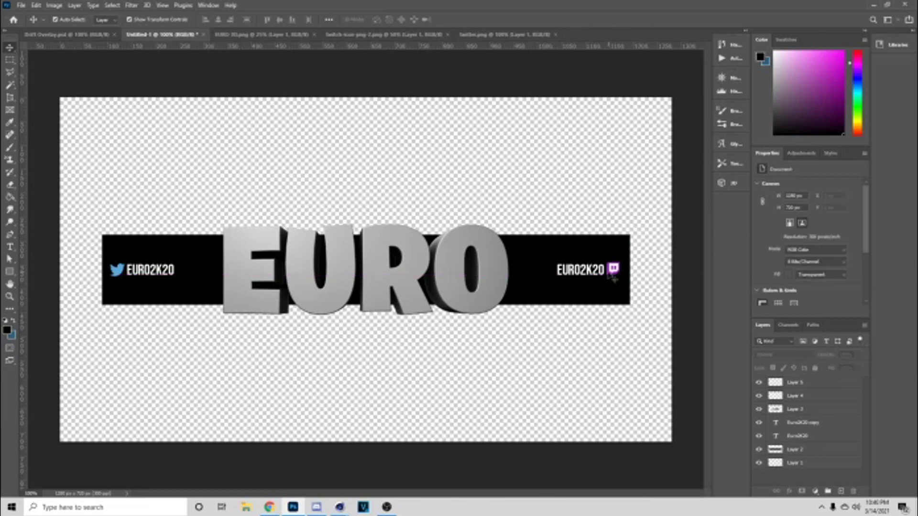
Step: Copy the client's Twitch handle from their Twitter message in Chrome and return to the duplicated text in Photoshop
click(581, 272)
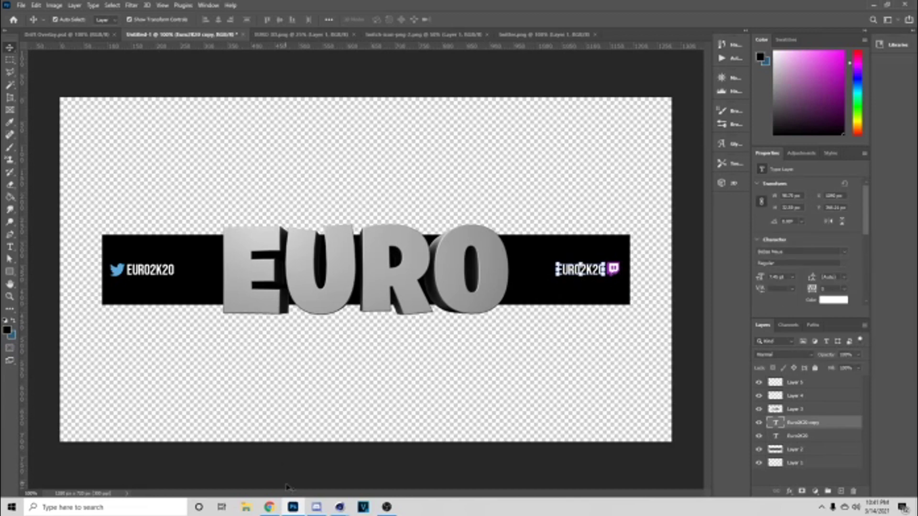
click(280, 508)
scroll(806, 369, up, 1)
click(780, 318)
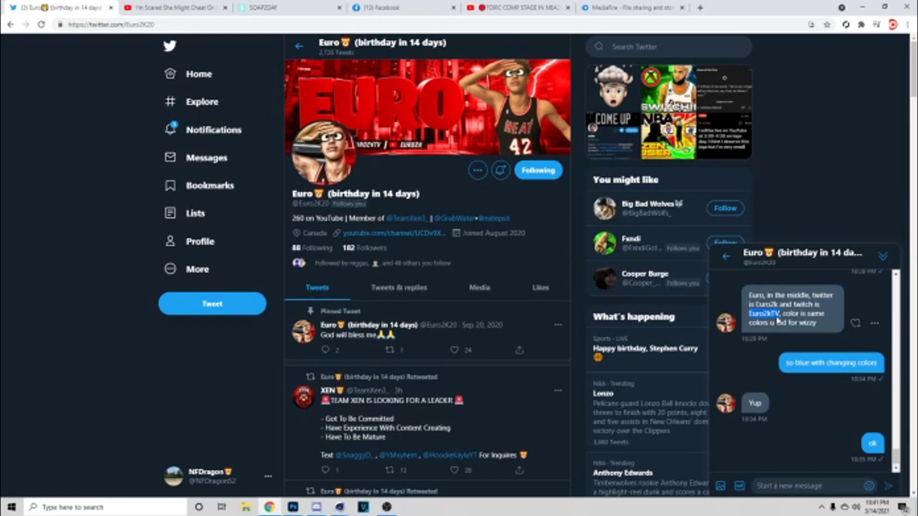
right_click(758, 318)
click(293, 507)
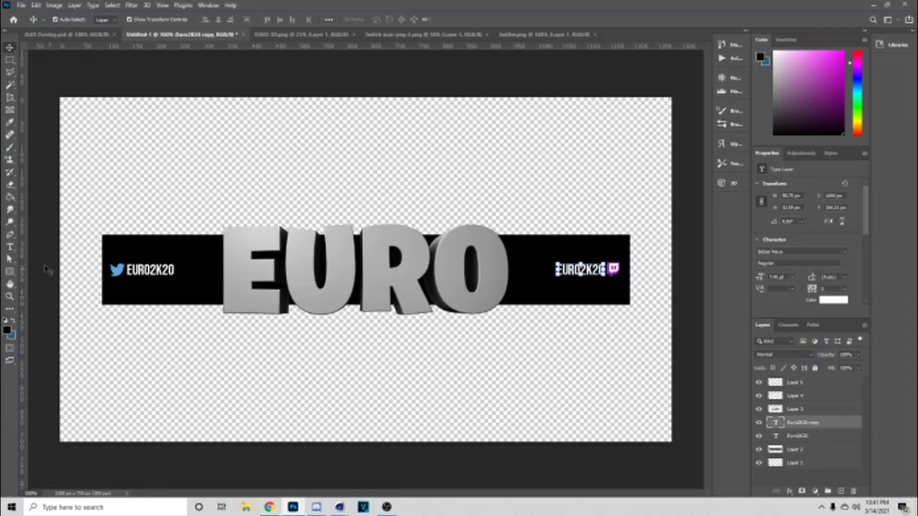
Step: Replace the duplicated text with the copied Twitch handle and fine-tune its position beside the Twitch icon
click(9, 247)
drag(553, 268, 642, 273)
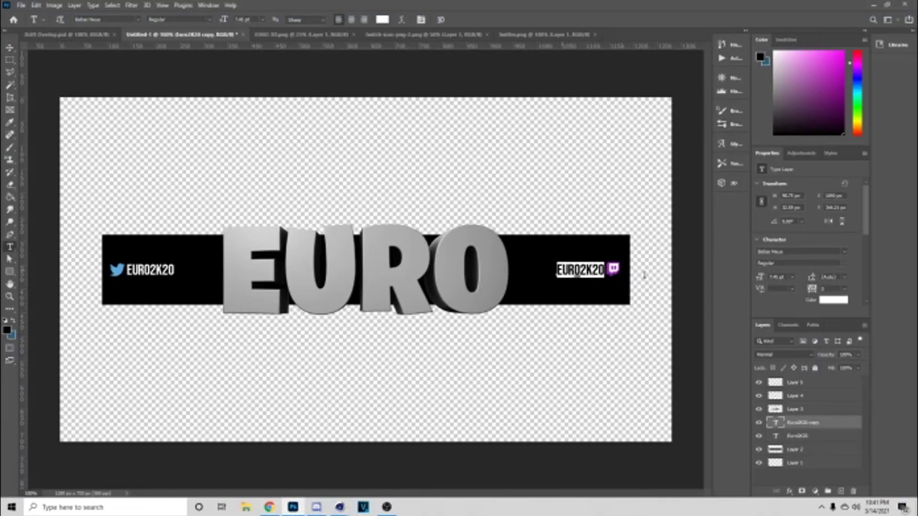
right_click(598, 274)
click(617, 309)
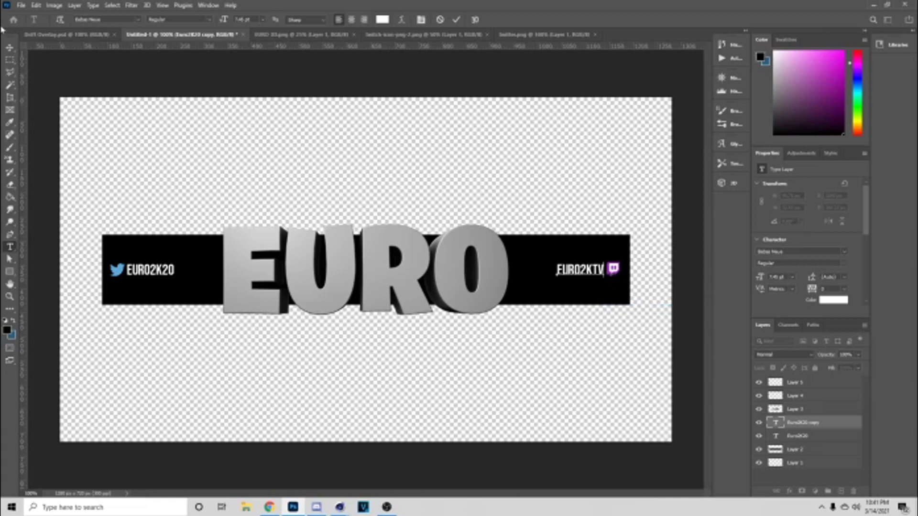
click(10, 48)
click(575, 232)
drag(579, 270, 581, 271)
click(642, 213)
click(640, 257)
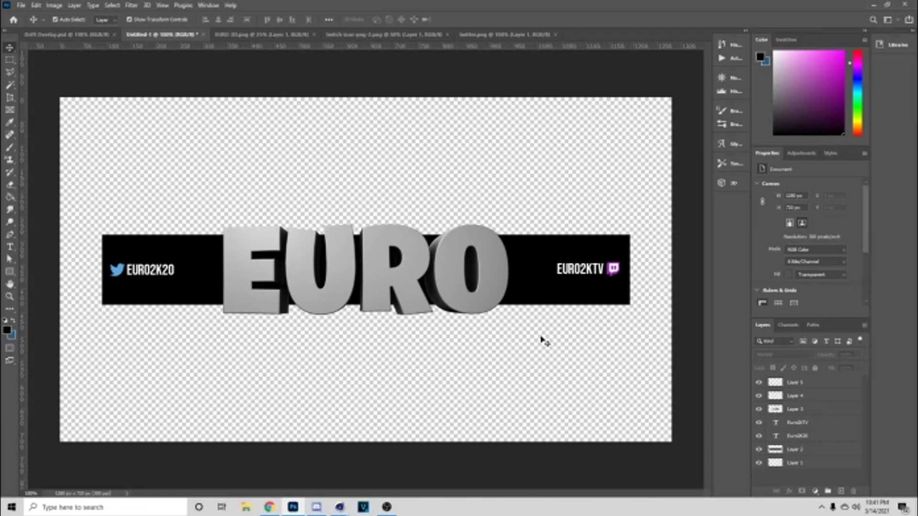
Step: Add a Hue/Saturation adjustment above Layer 5, colorized blue with hue 207 and saturation 87, and duplicate the adjustment layer
click(796, 383)
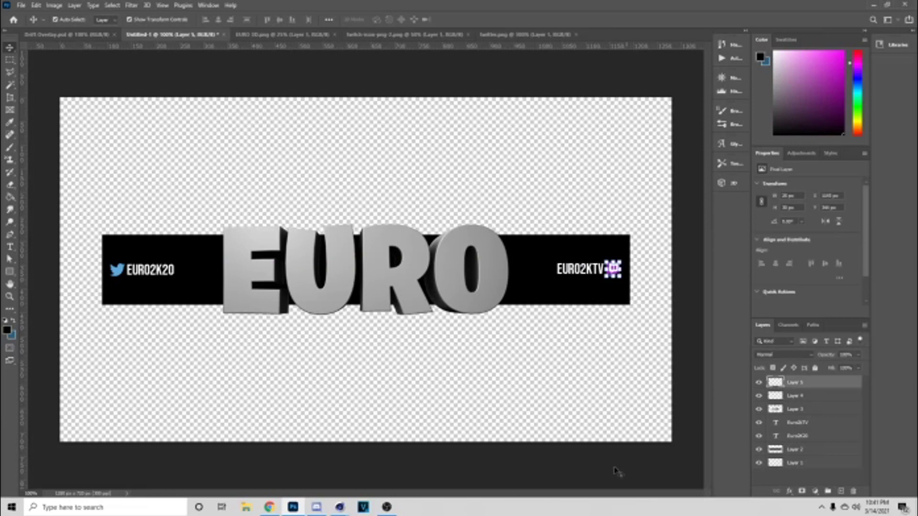
click(813, 492)
click(835, 402)
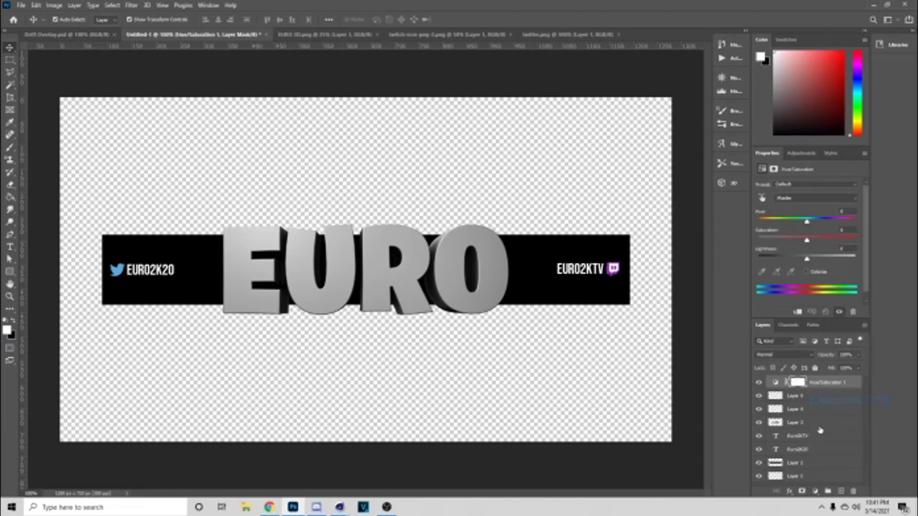
click(807, 273)
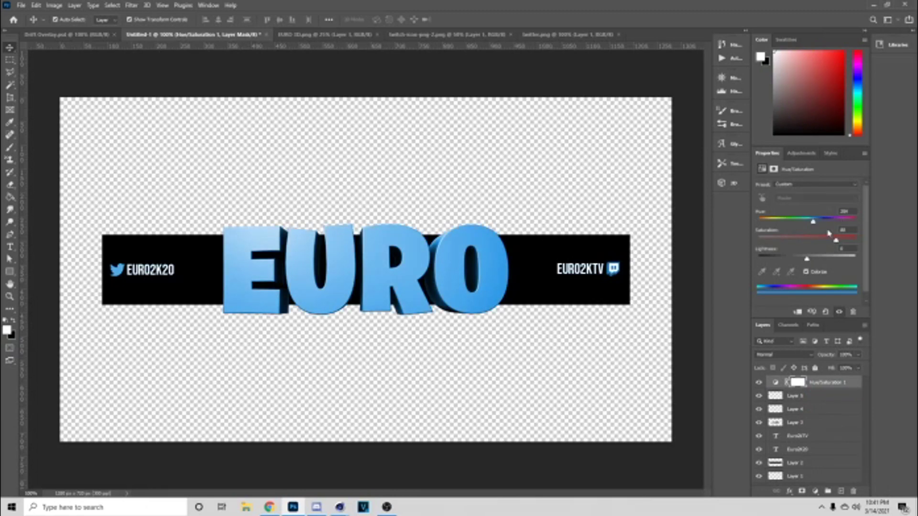
drag(813, 223, 815, 223)
key(ctrl+j)
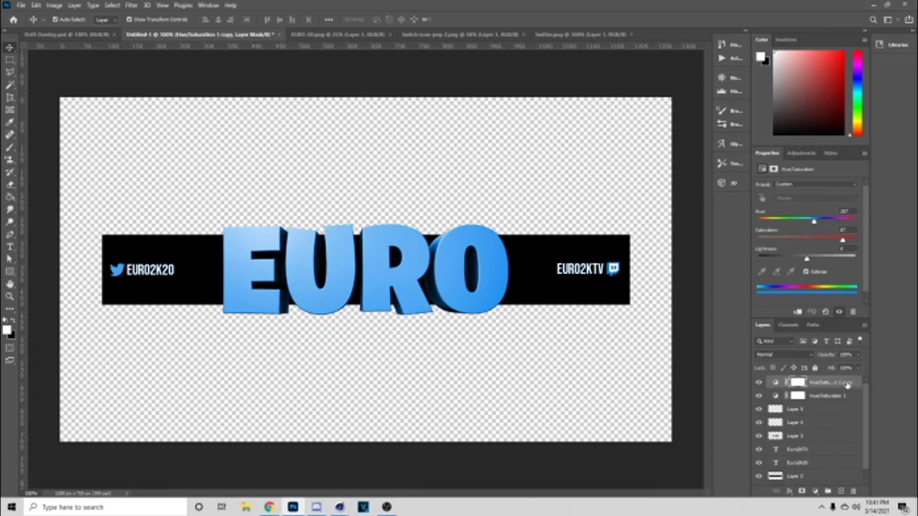